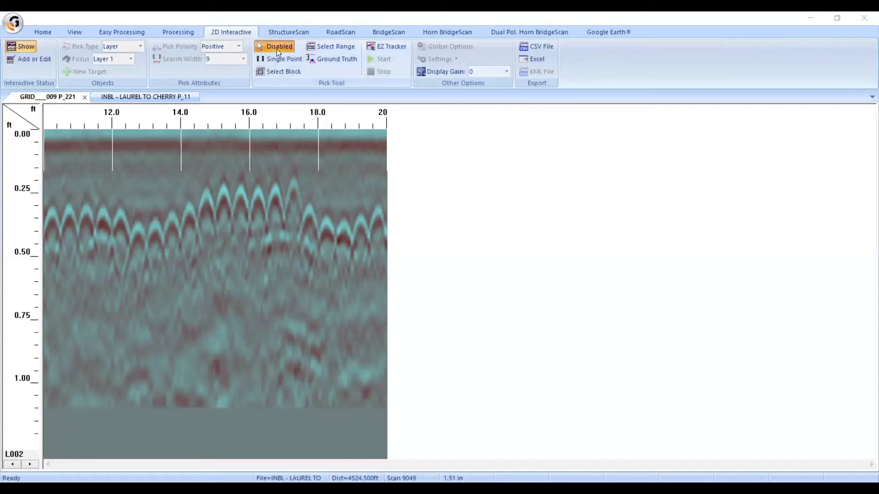
Activate the Single Point pick tool for interactive 2D picking and set the pick type to Target.
click(229, 29)
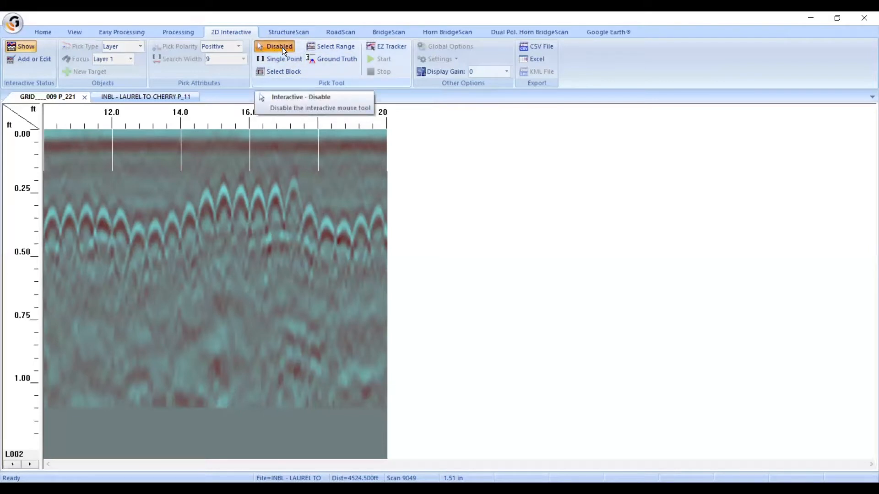
click(281, 59)
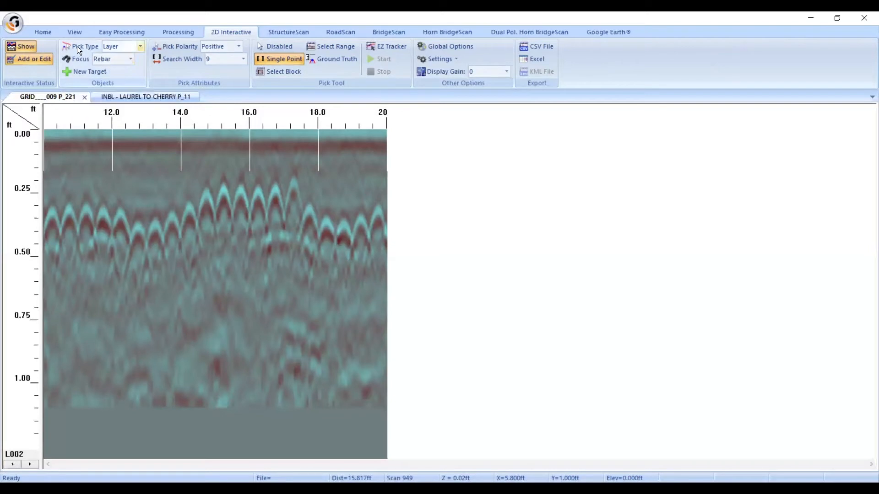
click(140, 47)
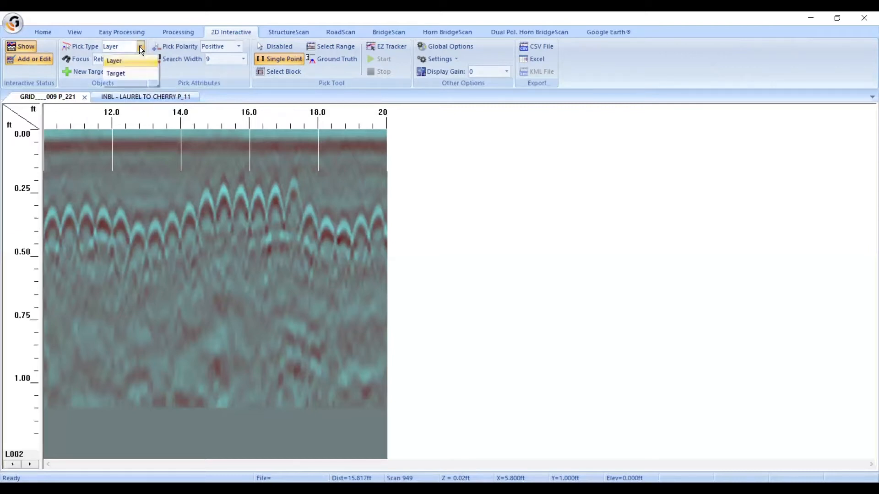
click(141, 75)
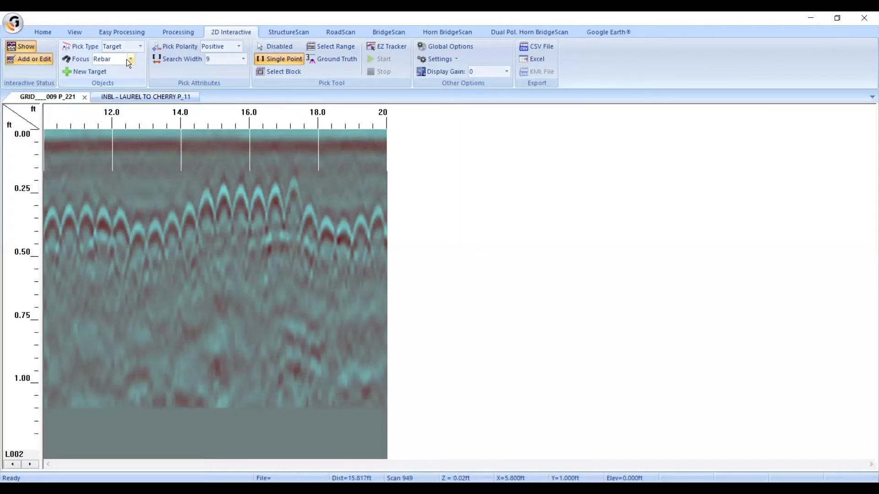
click(127, 59)
click(126, 60)
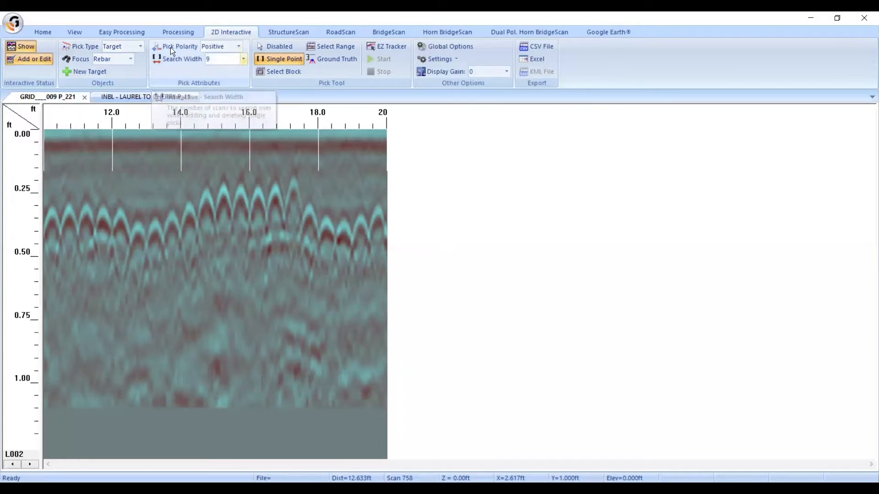
click(238, 46)
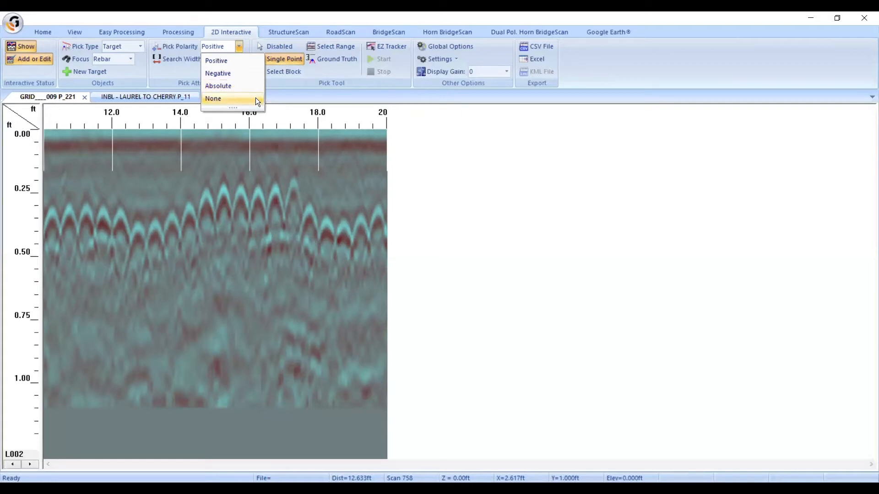
click(238, 46)
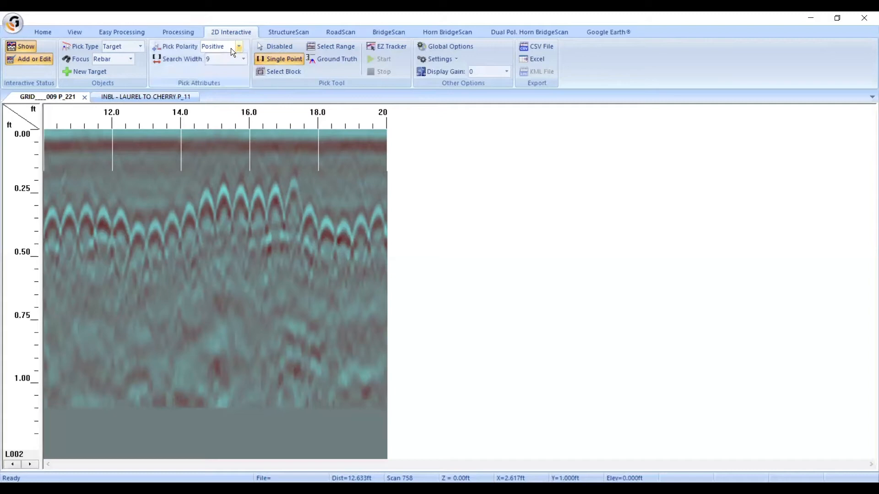
Show the Scope window beside the line scan and reactivate the Single Point pick tool.
click(37, 32)
click(58, 59)
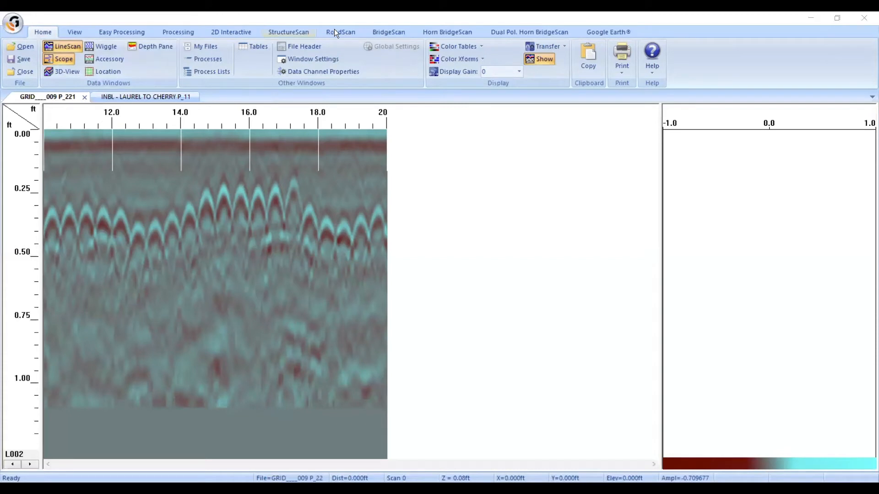
click(219, 30)
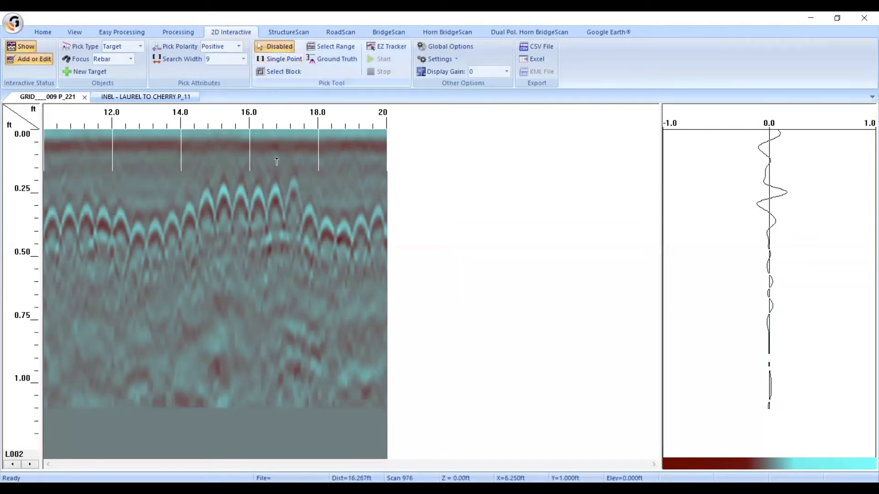
click(293, 62)
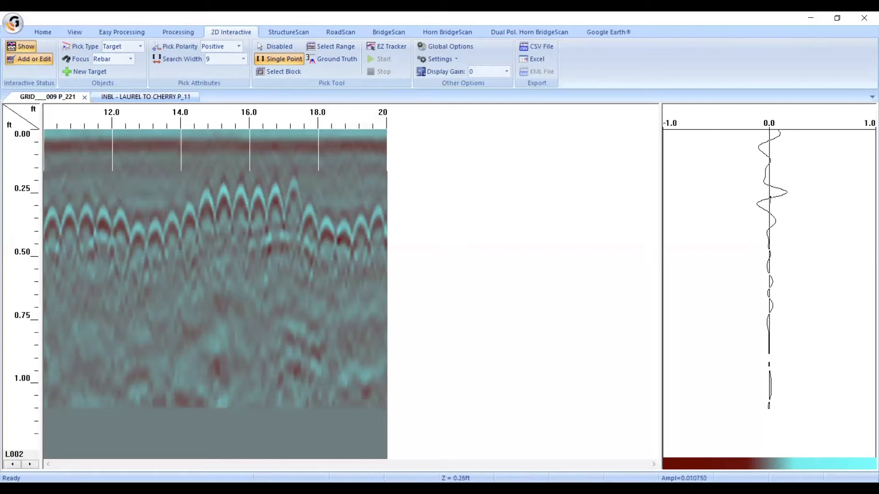
key(ctrl)
key(ctrl)
key(ctrl)
key(ctrl)
key(ctrl)
key(ctrl)
key(ctrl)
key(ctrl)
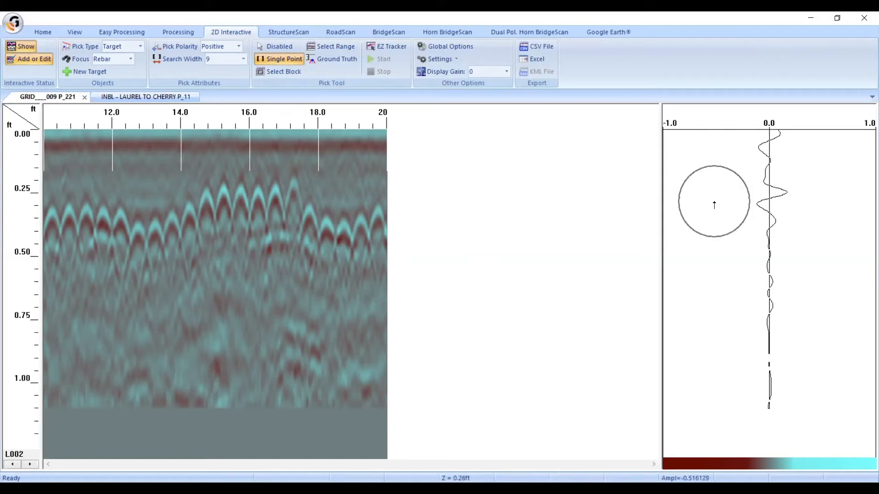
key(ctrl)
key(ctrl)
key(ctrl)
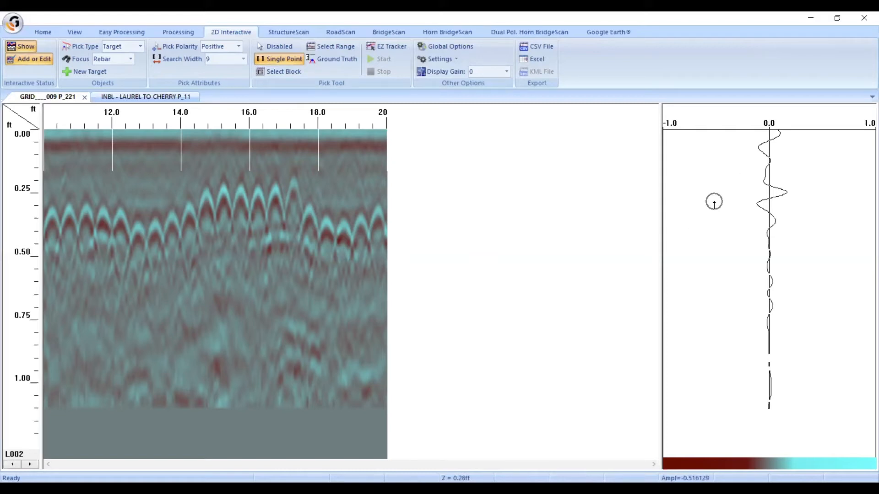
key(ctrl)
click(815, 202)
click(815, 202)
key(ctrl)
key(ctrl)
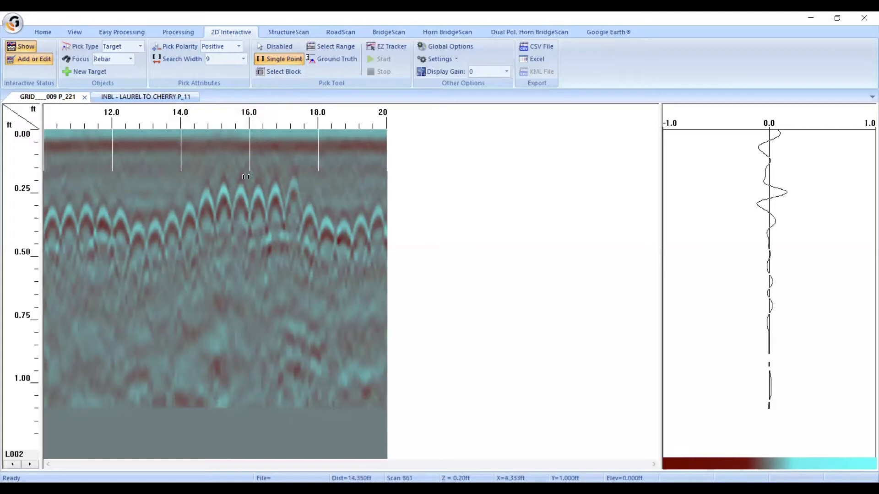
key(ctrl)
key(ctrl)
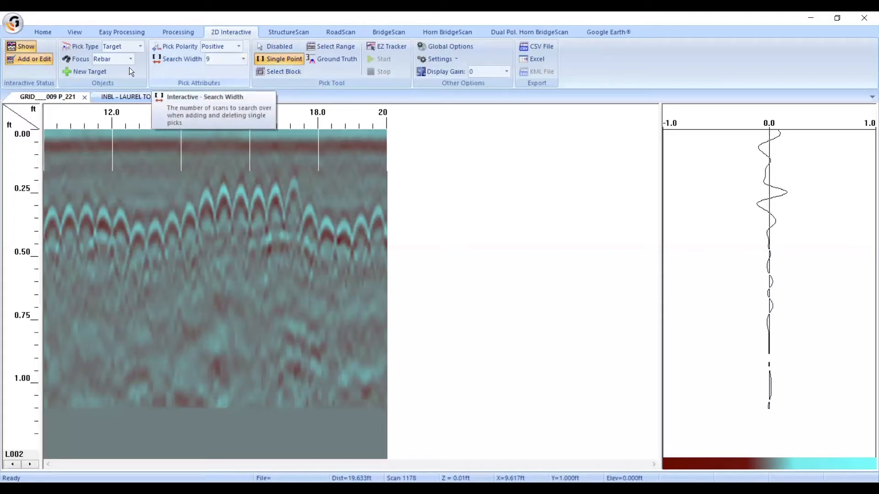
Try pick search widths of 17 and 3, and return the search width to 9.
click(243, 59)
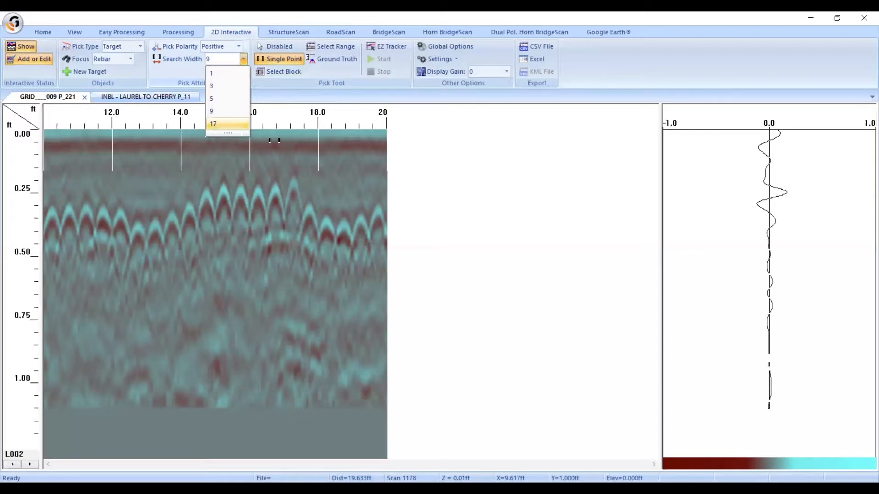
click(240, 128)
key(ctrl)
key(ctrl)
key(ctrl)
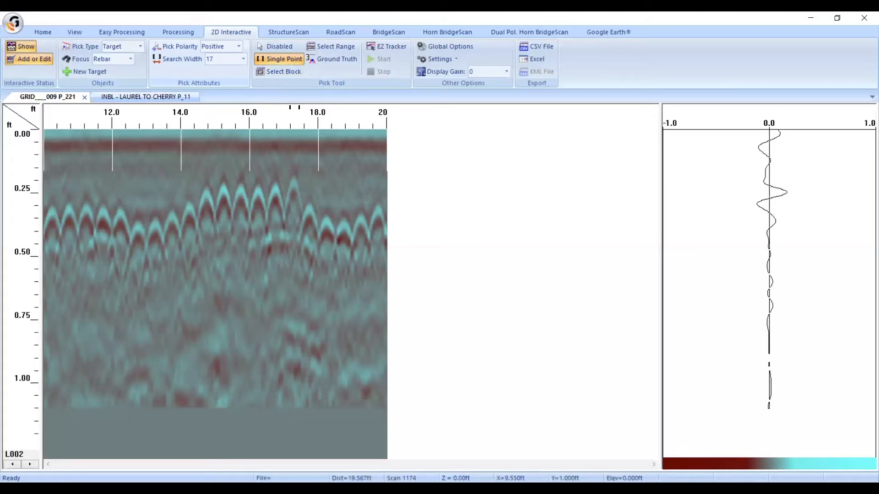
click(243, 59)
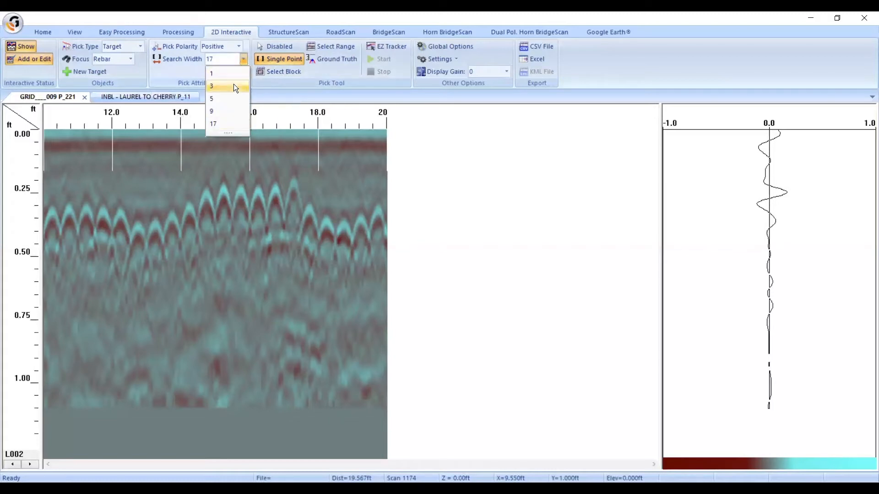
click(234, 87)
key(ctrl)
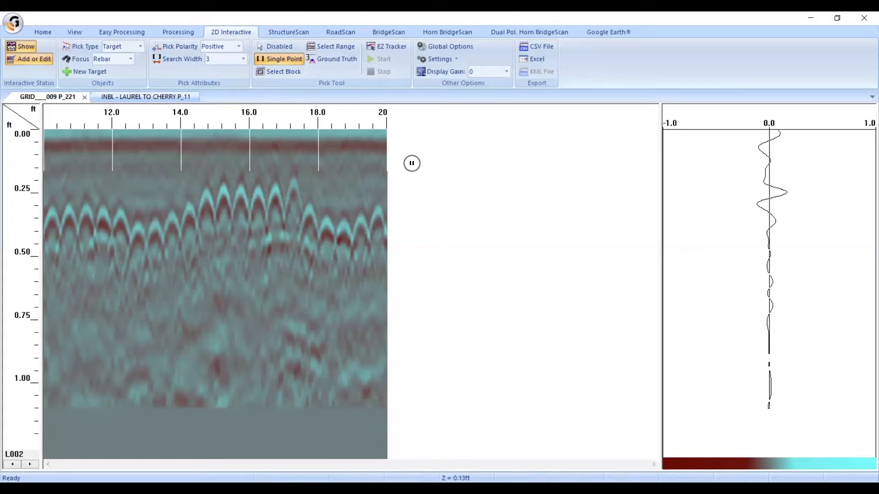
click(241, 60)
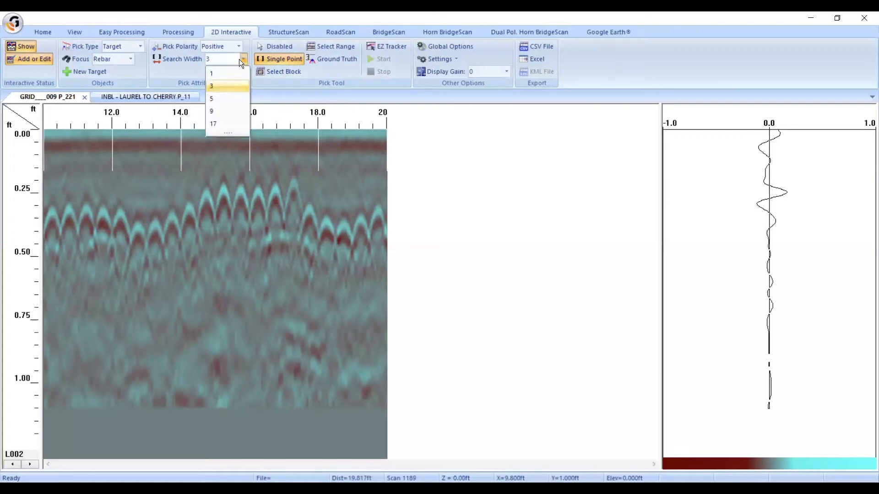
click(228, 110)
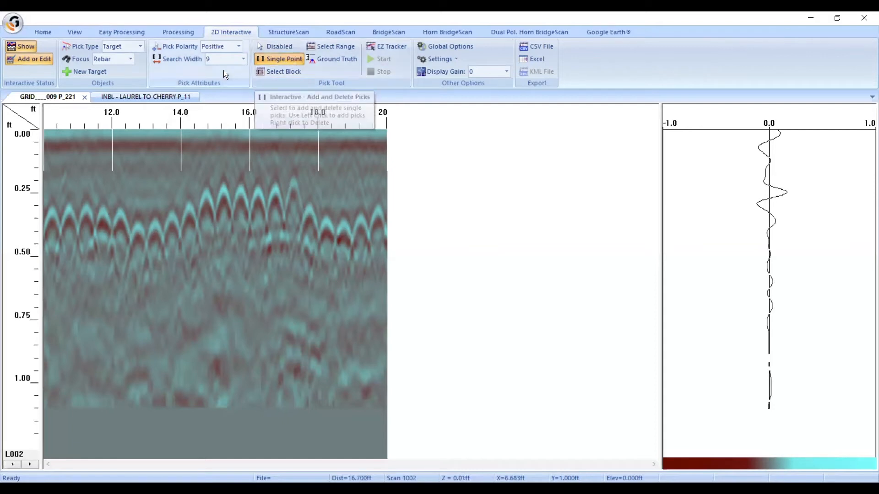
key(ctrl)
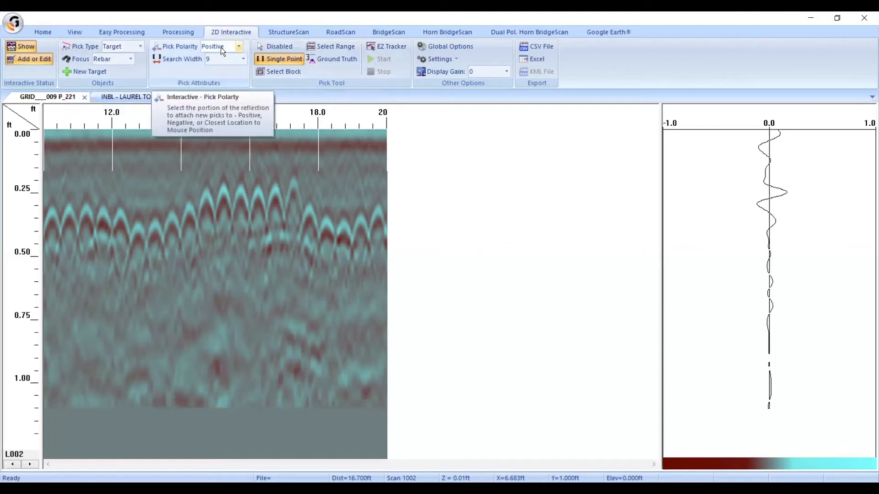
key(ctrl)
key(ctrl)
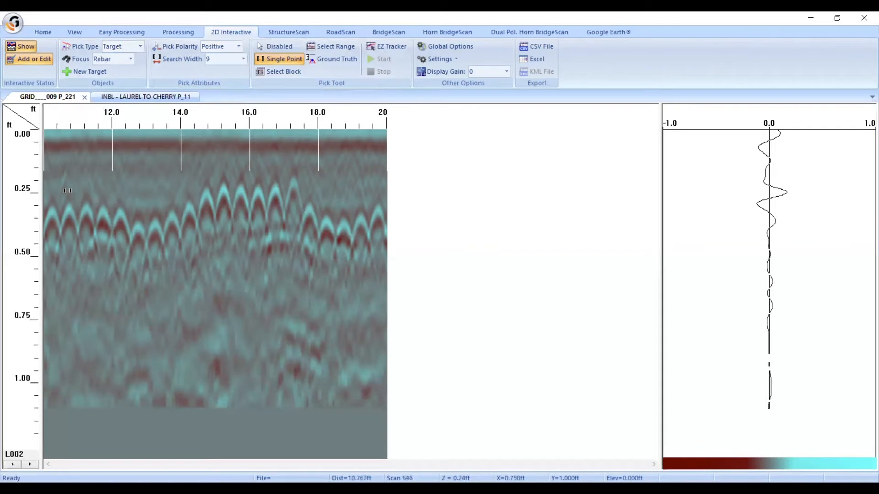
Place a Rebar target pick on the apex of the first hyperbola in profile L002.
click(50, 211)
click(51, 210)
click(51, 213)
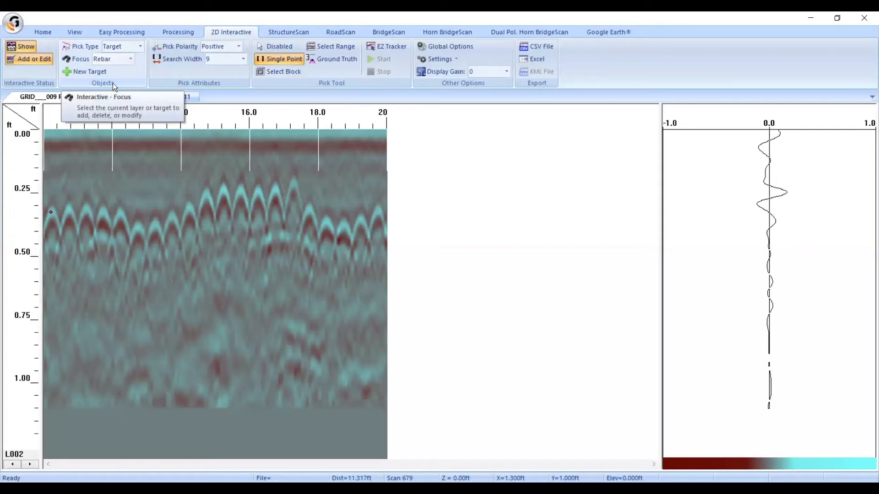
Try picking the next four hyperbola apexes under the same Rebar target, and delete those picks.
click(68, 208)
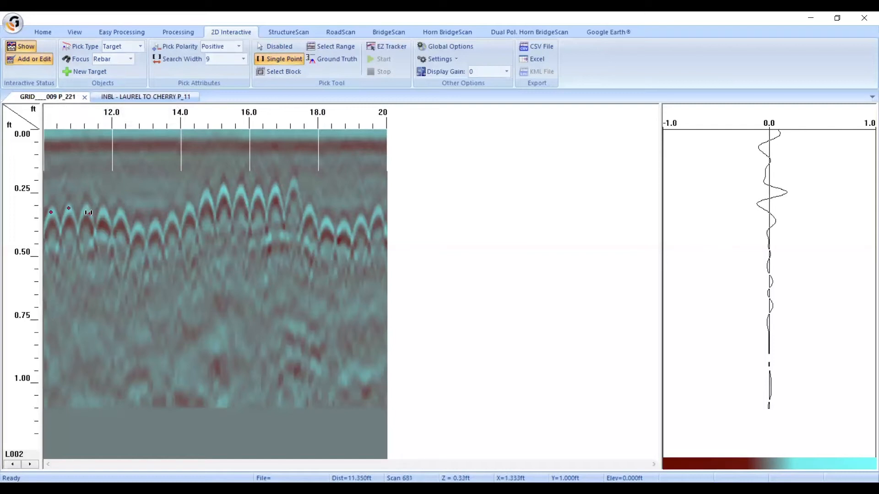
click(86, 209)
click(103, 211)
click(119, 213)
right_click(101, 211)
right_click(85, 207)
right_click(67, 207)
Create a separate new target for each of the second and third hyperbolas and pick their apexes.
click(84, 71)
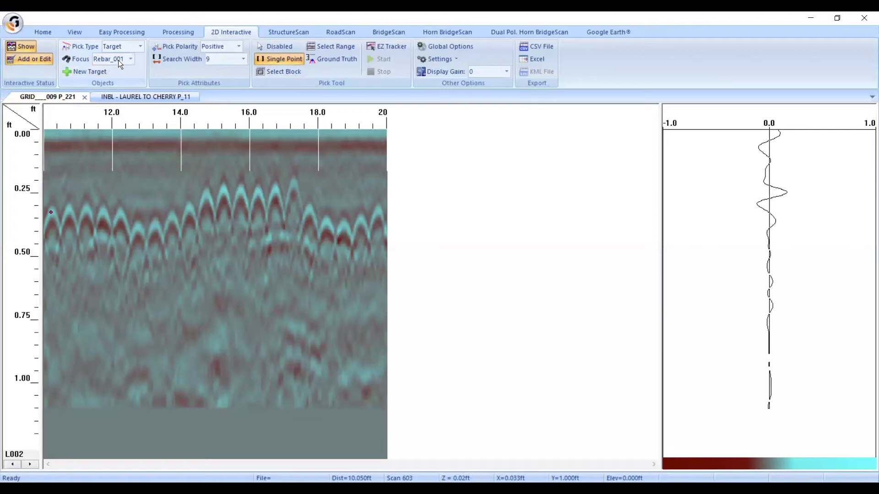
click(69, 206)
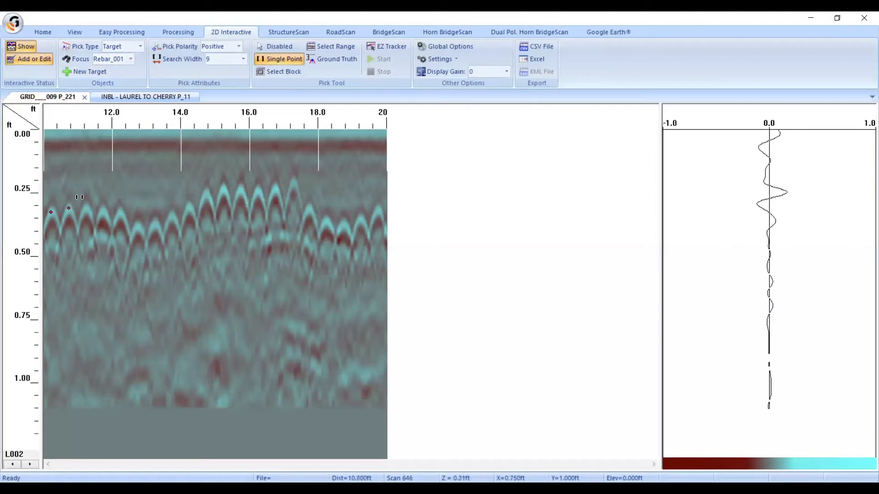
click(95, 70)
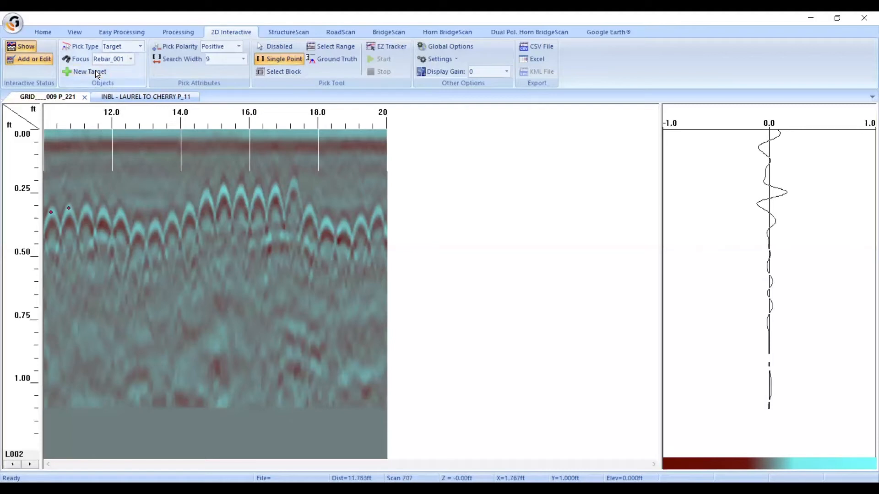
click(85, 203)
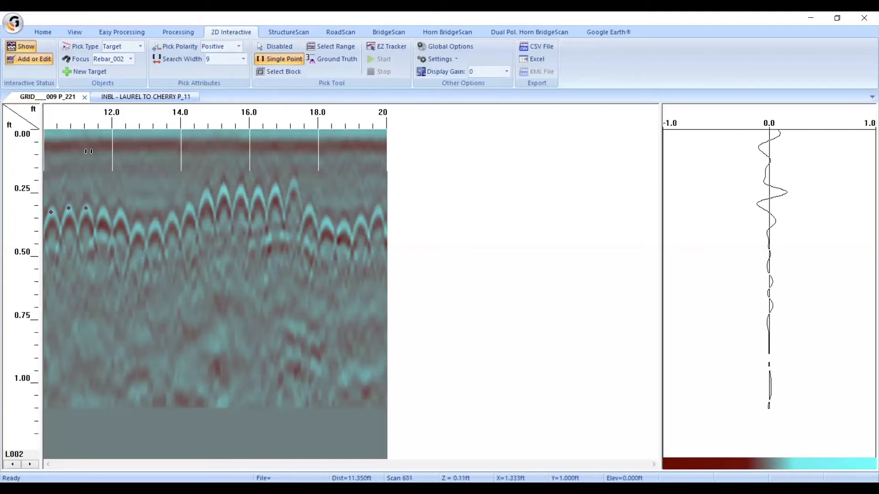
Create a new target for the fourth hyperbola, pick its apex with search width 3, and reset the search width to 9.
click(88, 72)
click(101, 205)
right_click(102, 210)
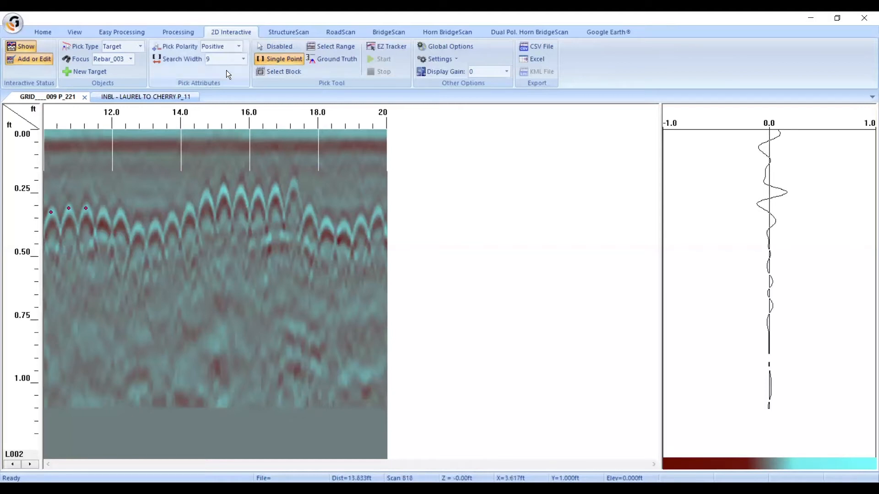
click(243, 60)
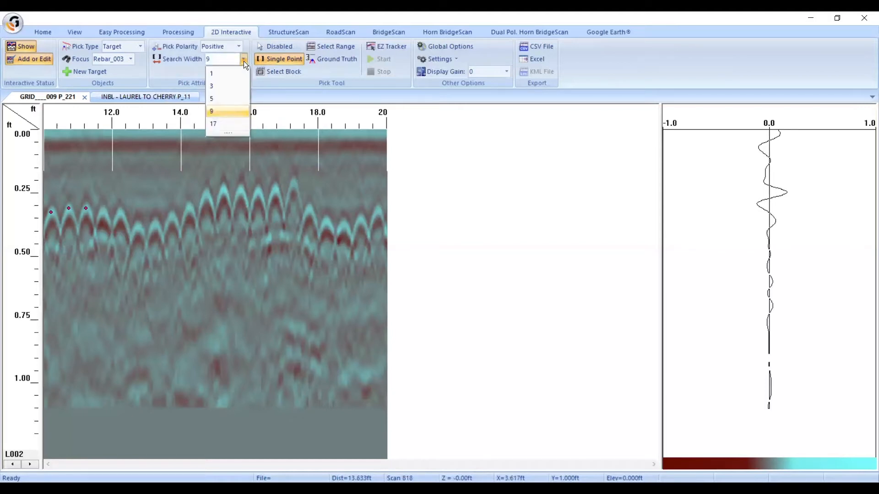
click(242, 87)
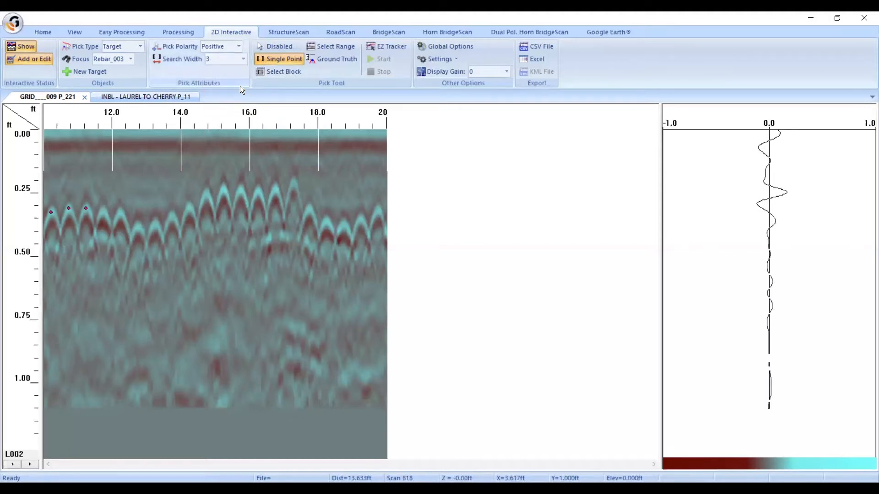
click(104, 211)
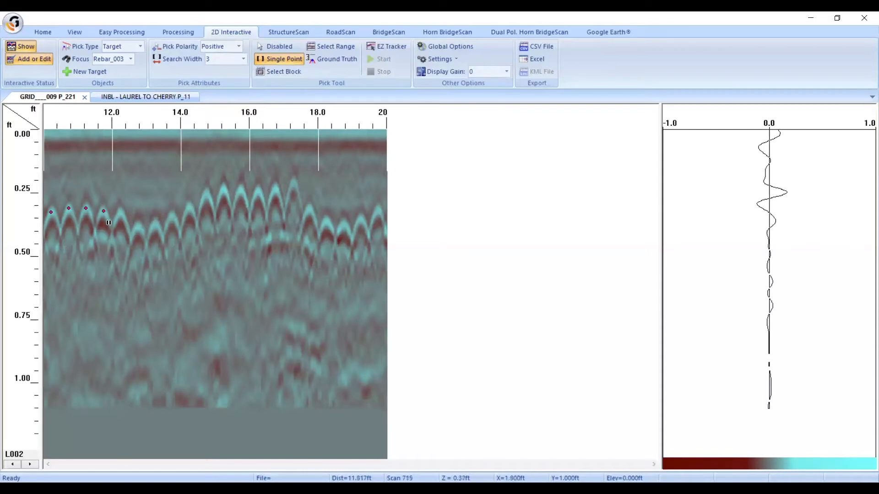
click(242, 58)
click(241, 111)
Browse the following profile lines up to L006 and return to profile L002.
click(38, 465)
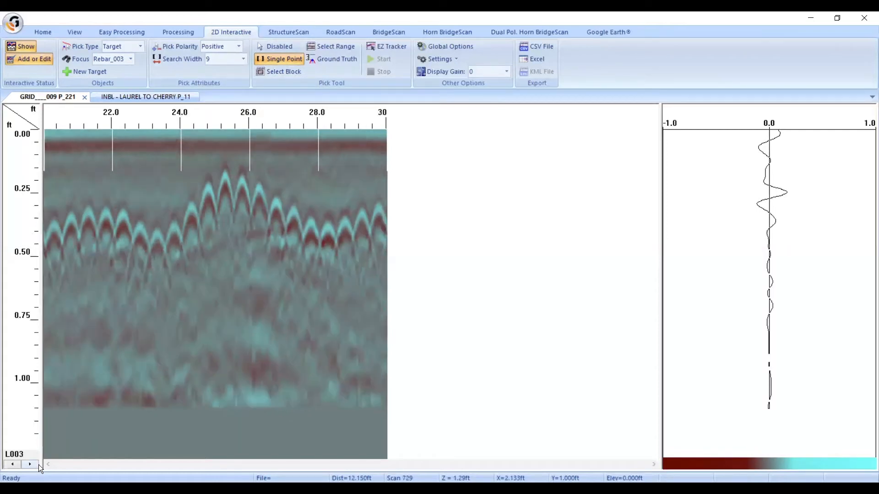
click(38, 465)
click(38, 465)
click(38, 465)
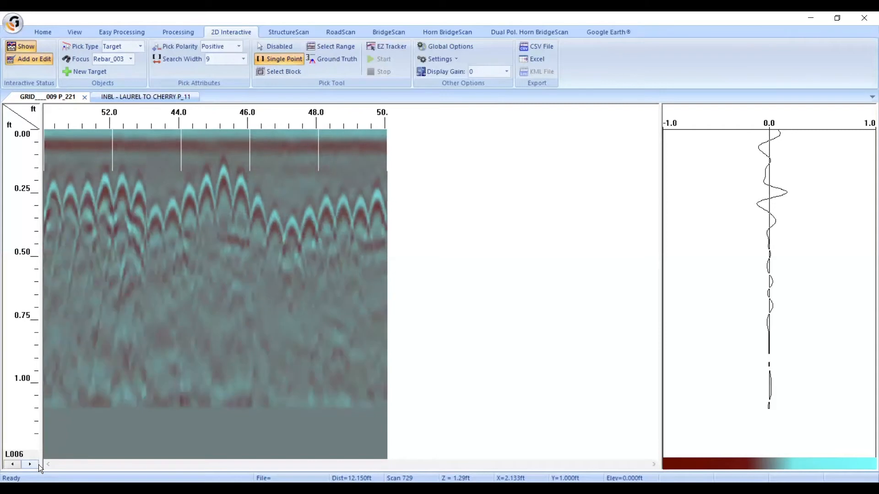
click(14, 464)
click(14, 464)
click(13, 463)
click(14, 463)
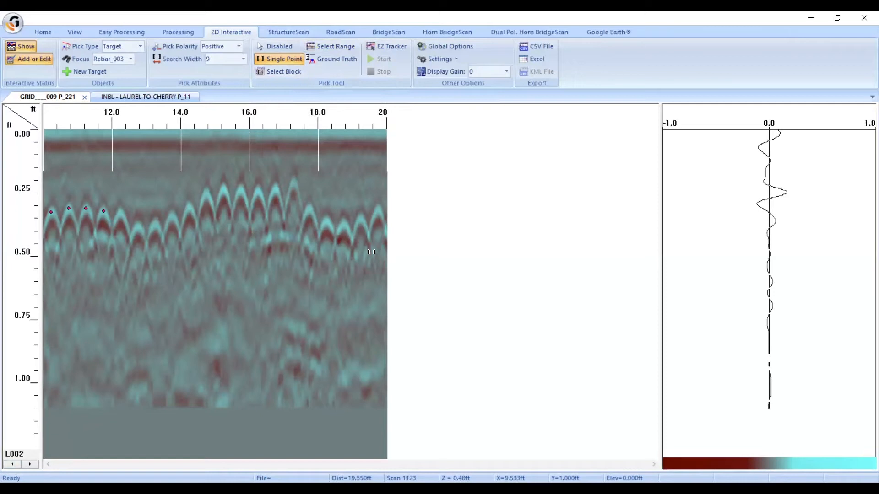
Draw a Select Block area on profile L002 and resize it around the shallow hyperbolas from about 14.3 to 17.8 ft.
click(275, 72)
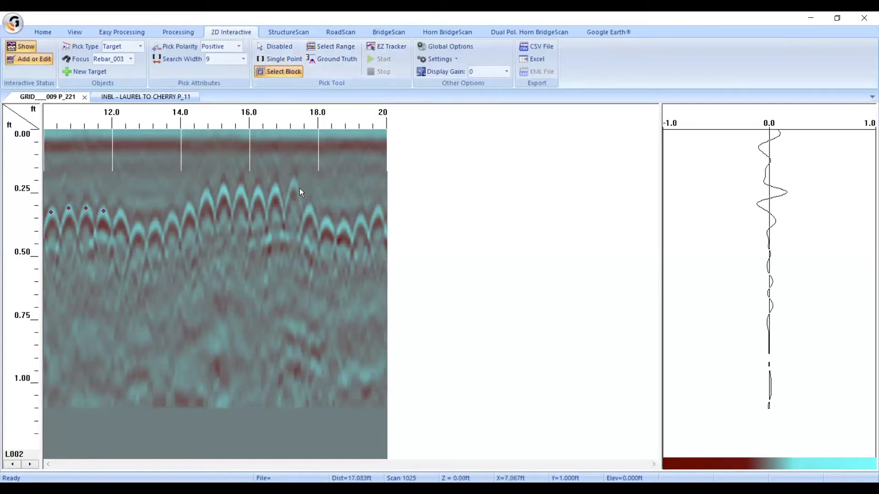
click(306, 257)
drag(306, 257, 175, 163)
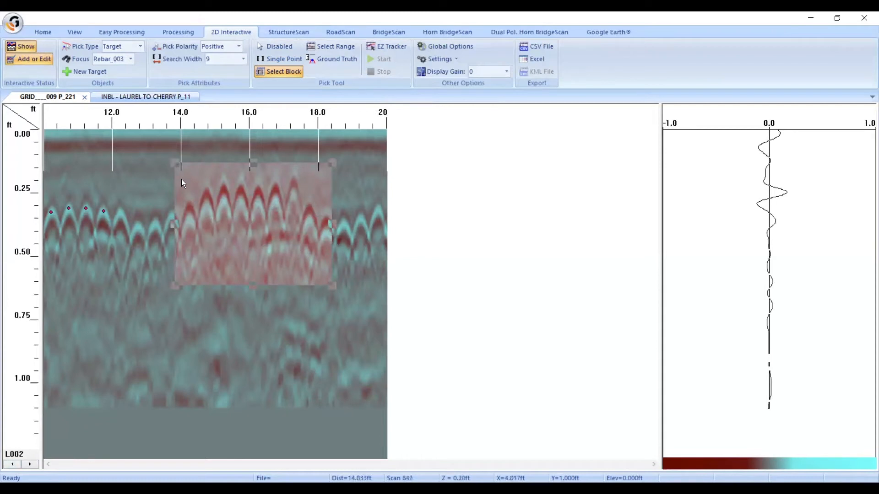
key(ctrl)
key(ctrl)
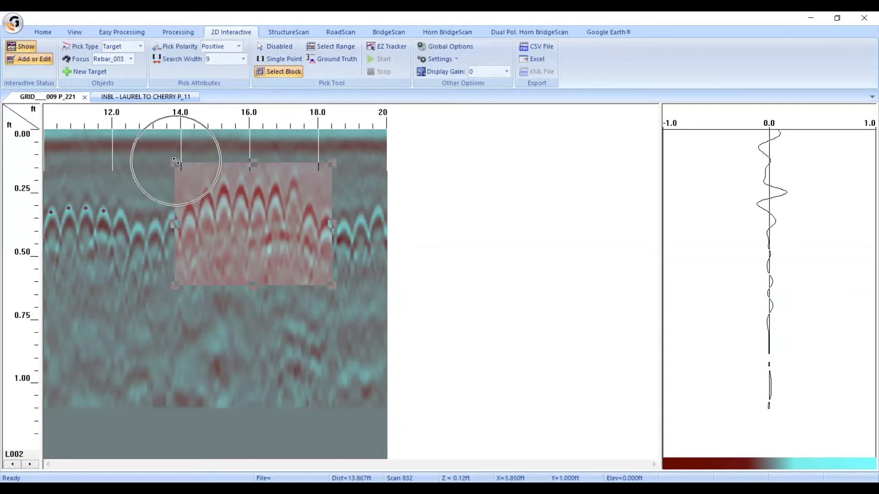
drag(175, 161, 190, 182)
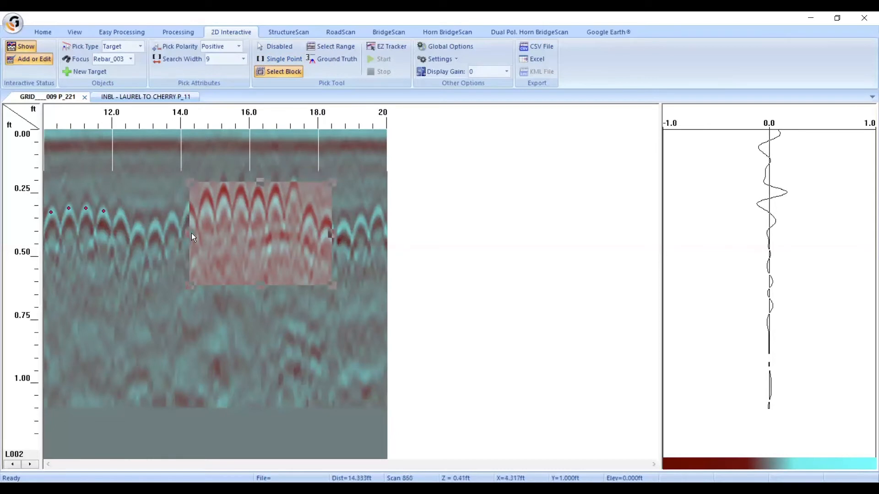
drag(189, 234, 212, 233)
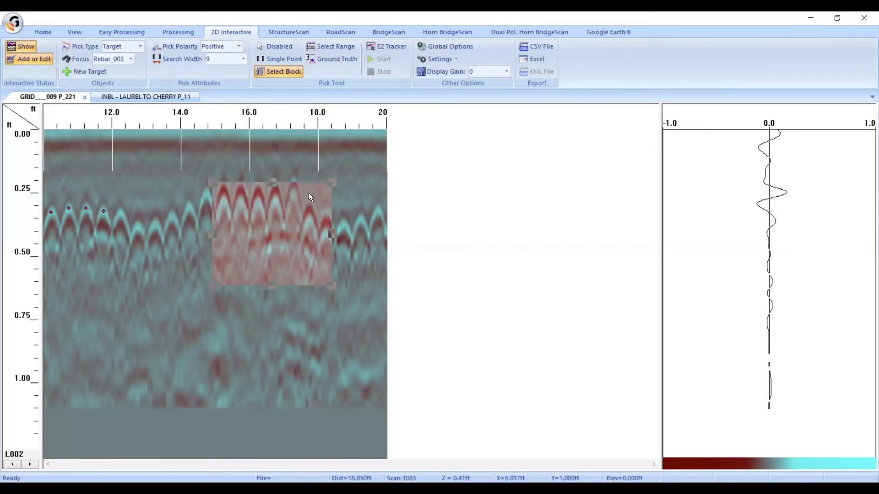
mouse_move(272, 180)
mouse_down()
mouse_move(275, 247)
mouse_move(307, 259)
mouse_move(292, 237)
mouse_move(265, 251)
mouse_move(288, 327)
mouse_move(267, 331)
mouse_move(266, 190)
mouse_move(259, 198)
mouse_move(262, 253)
mouse_move(268, 184)
mouse_up()
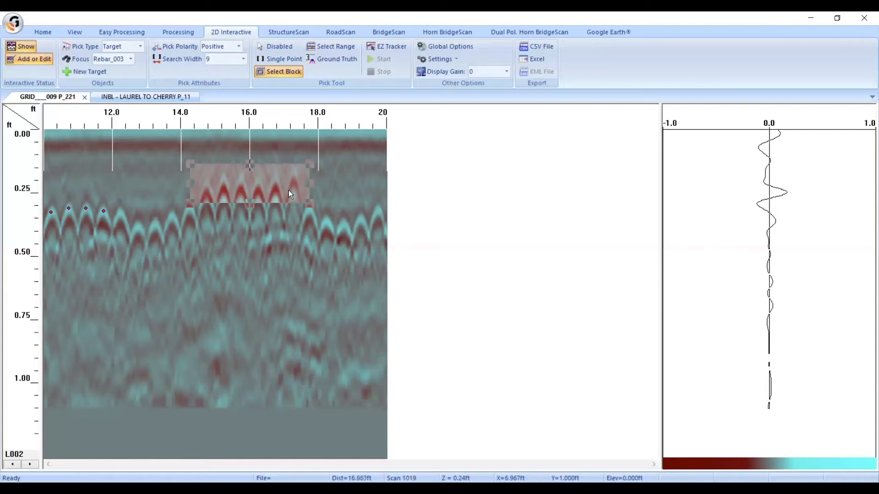
Position the block over the six shallow hyperbola apexes between about 14.5 and 17.5 ft and add points inside it.
drag(285, 182, 286, 252)
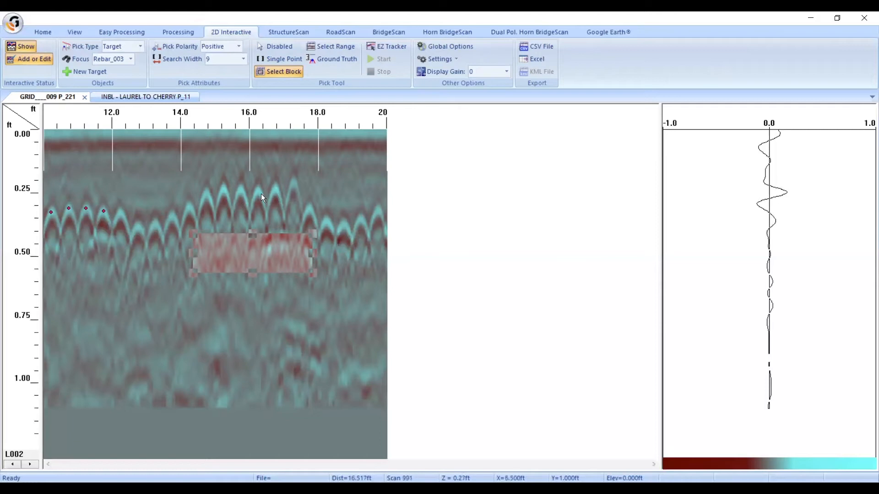
drag(245, 258, 236, 195)
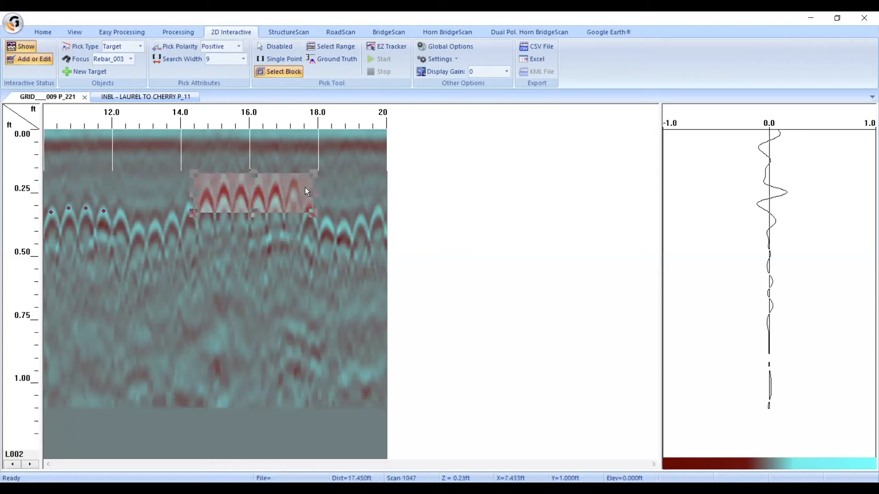
drag(293, 195, 261, 191)
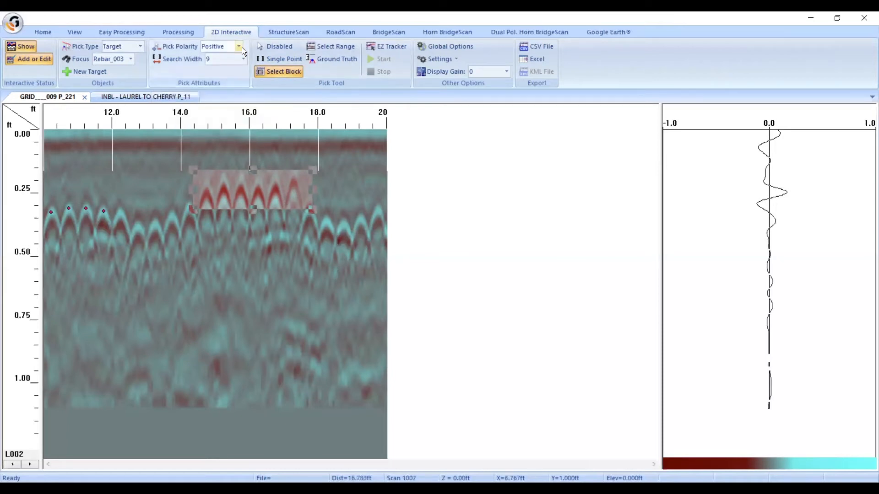
key(ctrl)
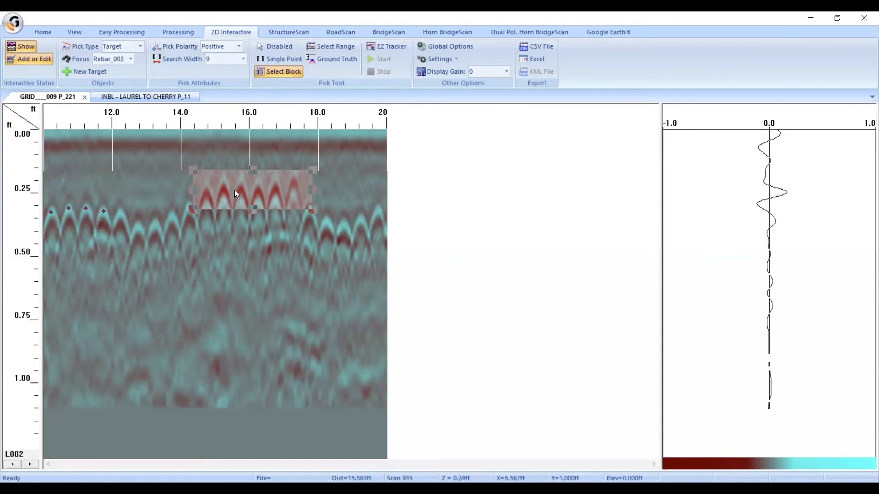
drag(236, 186, 238, 185)
right_click(255, 190)
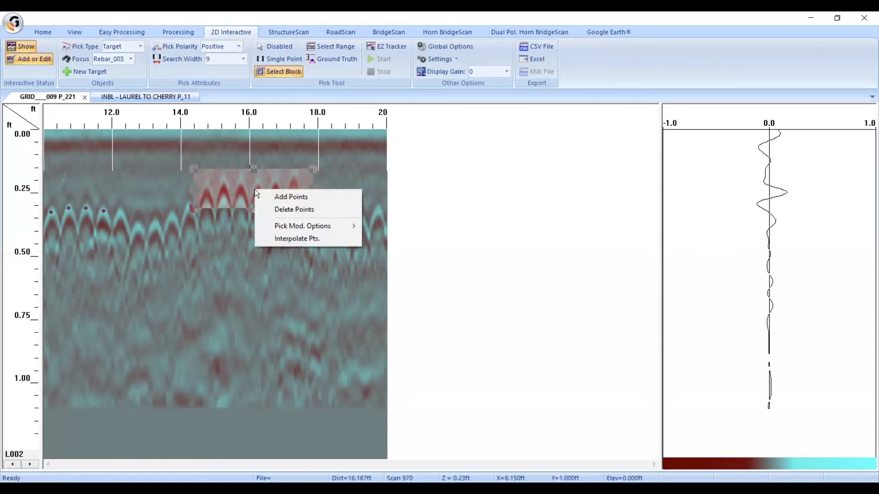
click(292, 197)
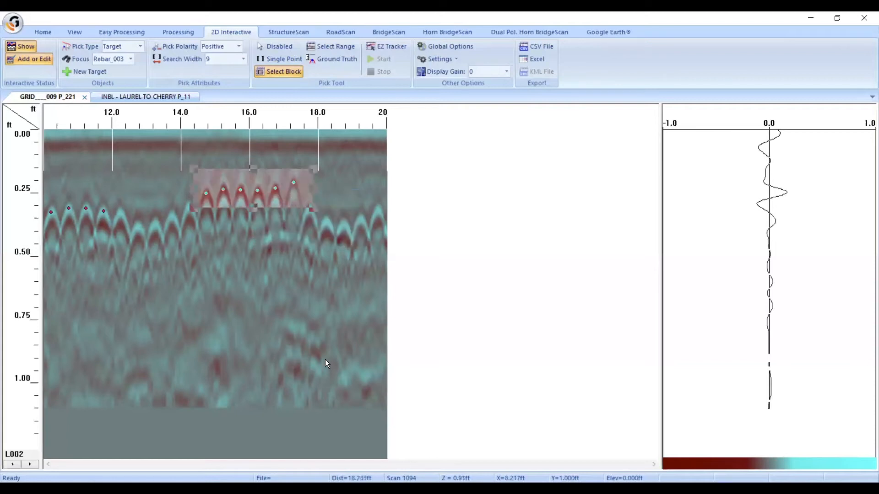
Move and resize the block to cover the unpicked hyperbolas between about 12 and 15 ft, and add points inside it.
drag(267, 194, 269, 259)
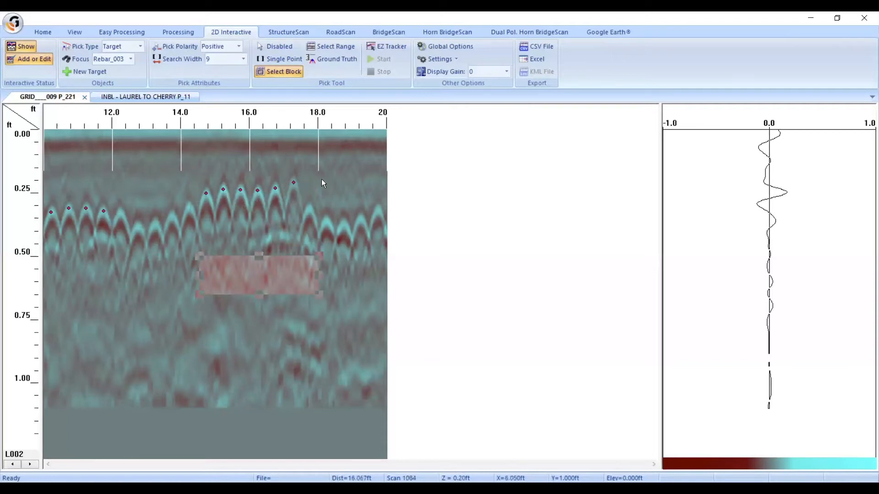
click(257, 255)
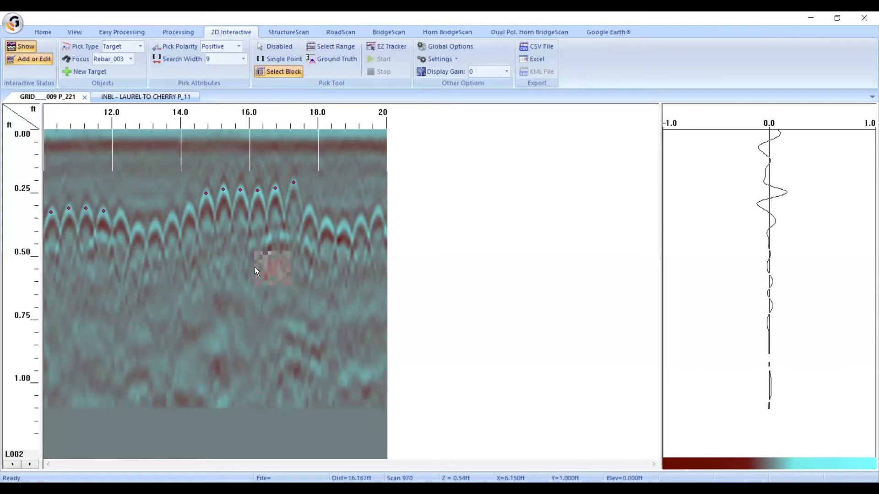
drag(254, 267, 174, 271)
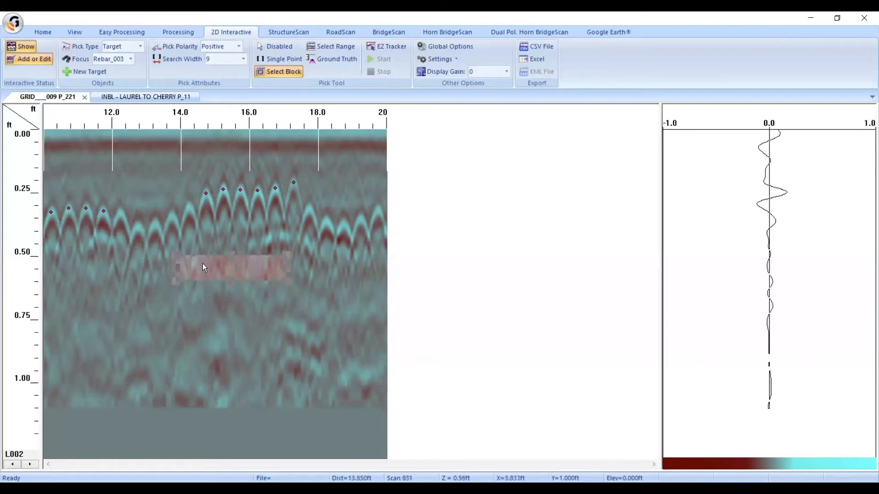
drag(230, 254, 161, 192)
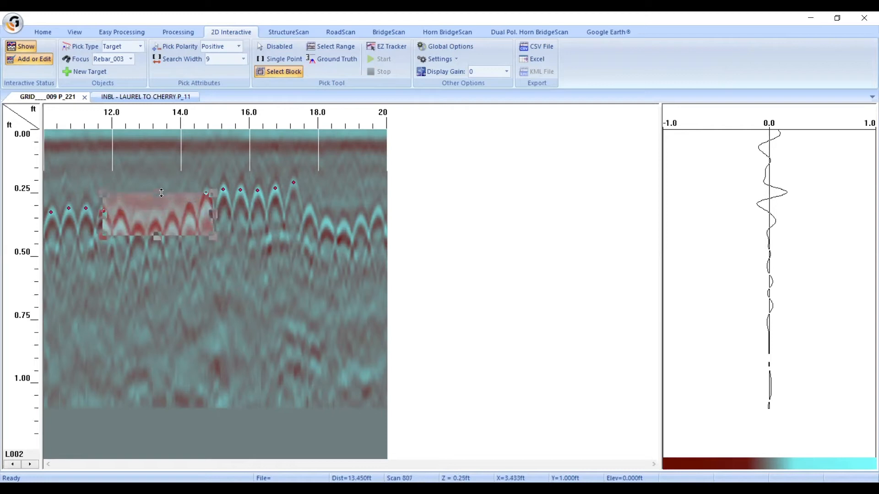
right_click(182, 221)
click(213, 229)
Move the block over the remaining hyperbolas between about 17.5 and 20 ft, add points, and switch to Single Point picking.
drag(184, 200, 254, 216)
right_click(364, 207)
click(409, 215)
click(283, 60)
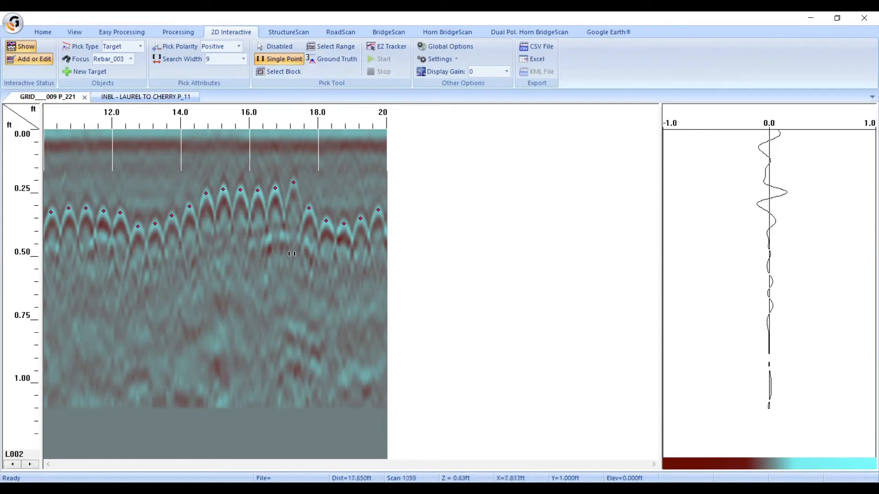
Block-select the picked shallow apexes between about 13.3 and 19.3 ft and review the point editing options for the block.
click(278, 71)
drag(362, 200, 156, 170)
drag(263, 181, 263, 187)
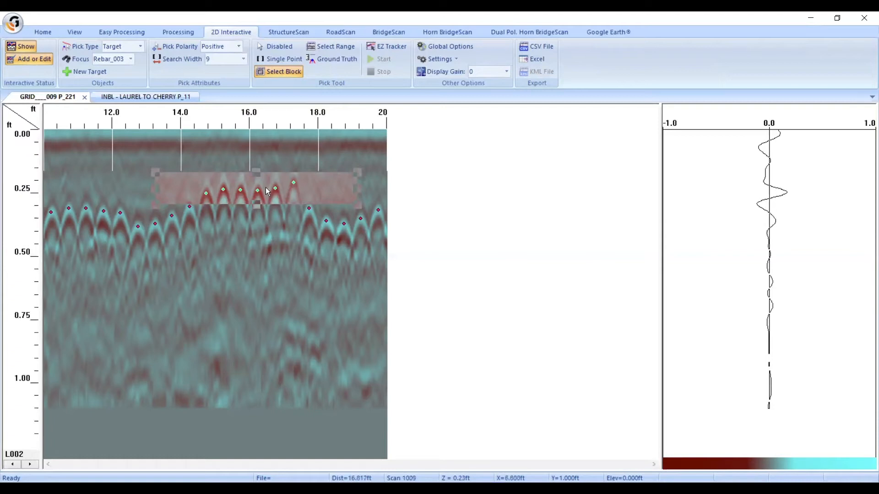
right_click(265, 189)
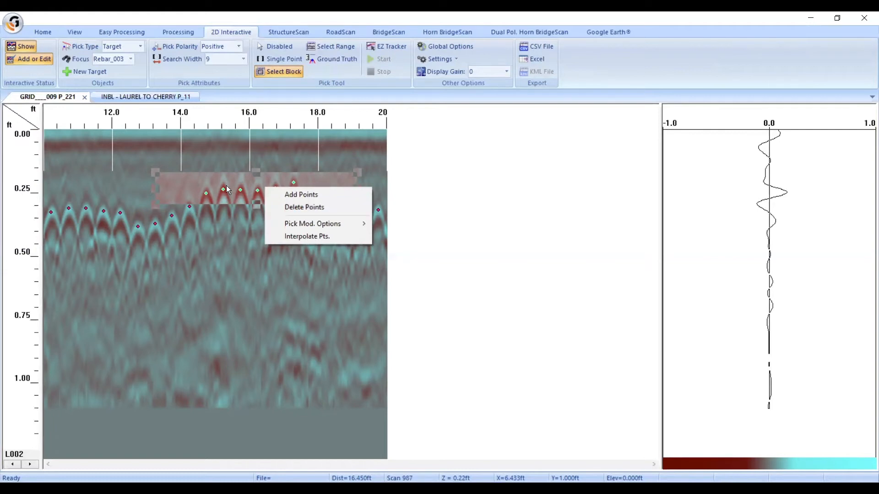
drag(234, 180, 239, 178)
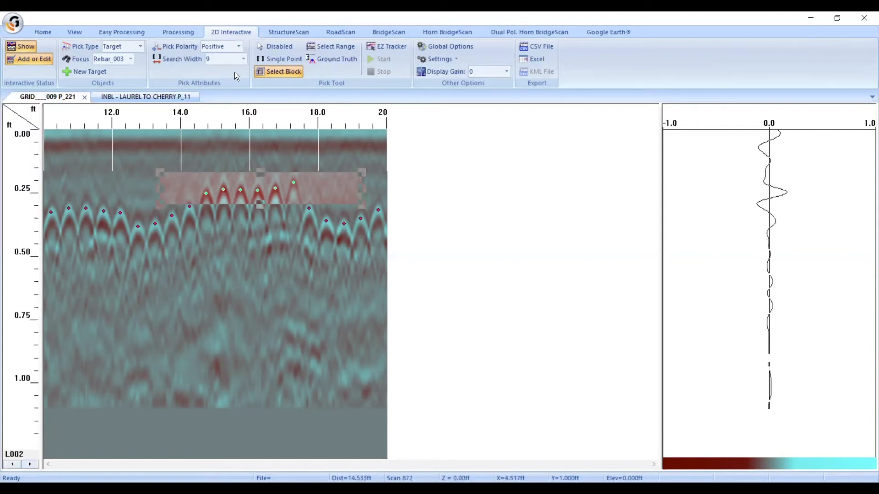
Use Select Range on profile L003 and extend the range from about 0.1 to 0.6 ft depth to enclose all hyperbolas.
click(328, 47)
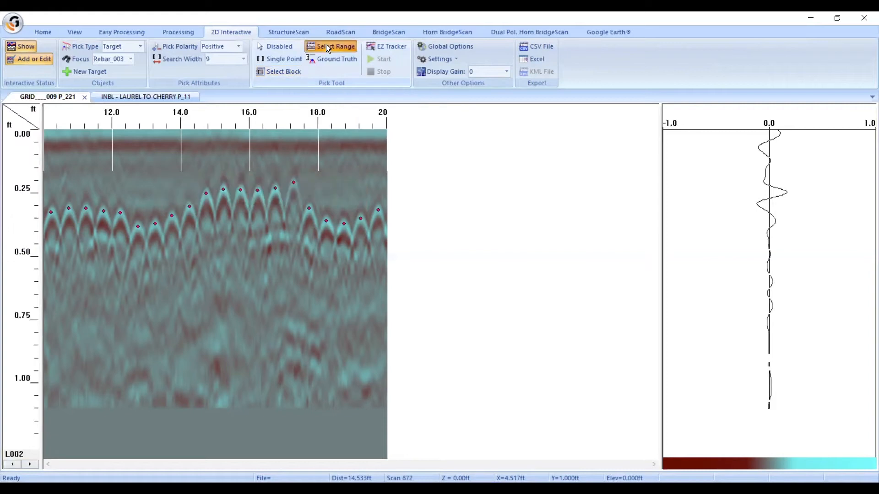
click(30, 465)
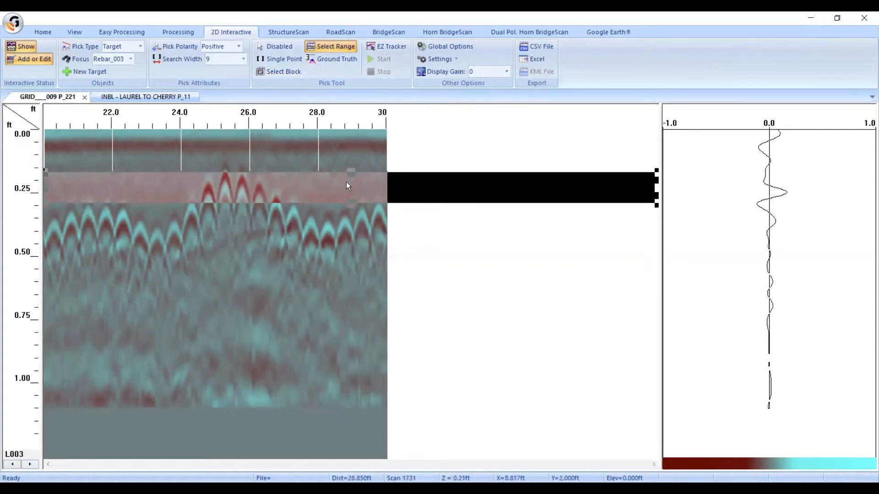
click(323, 260)
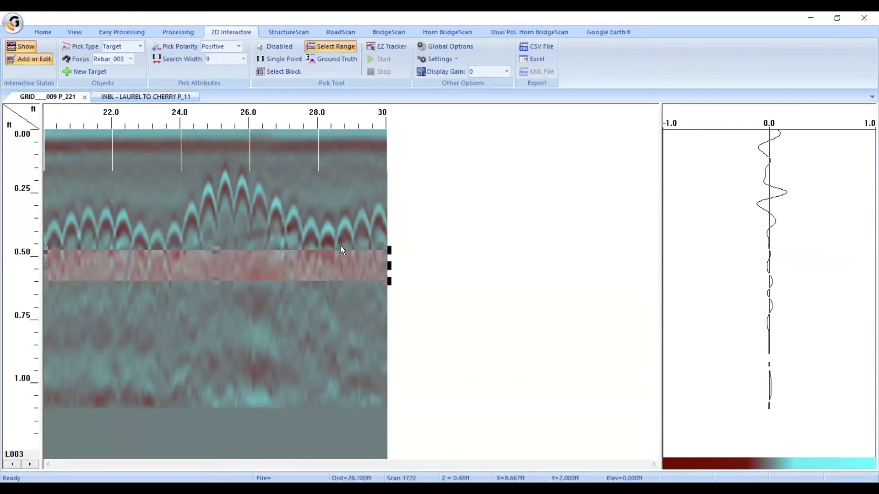
drag(215, 250, 227, 153)
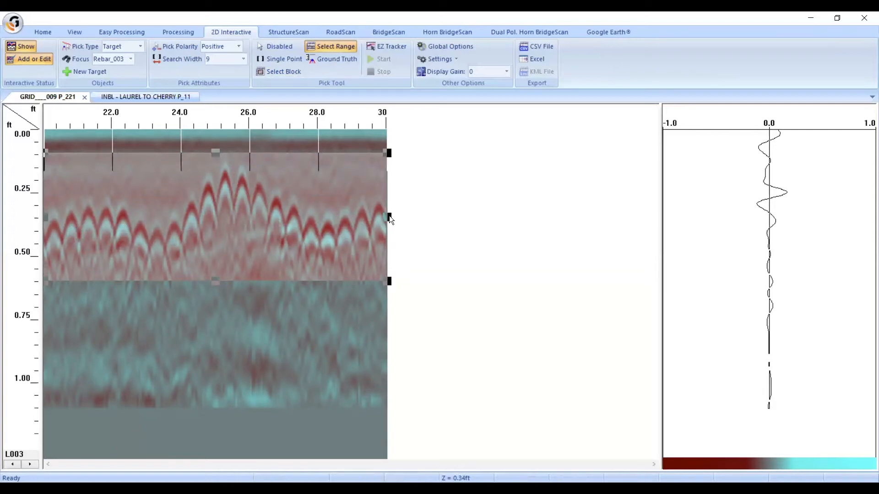
drag(388, 216, 213, 216)
drag(388, 217, 206, 215)
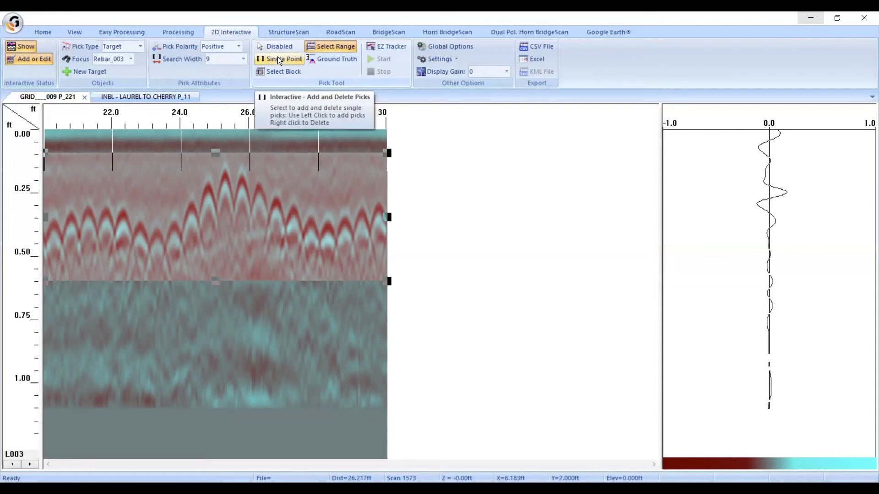
Add points to all hyperbolas within the range on L003 and move the range down below them.
right_click(234, 221)
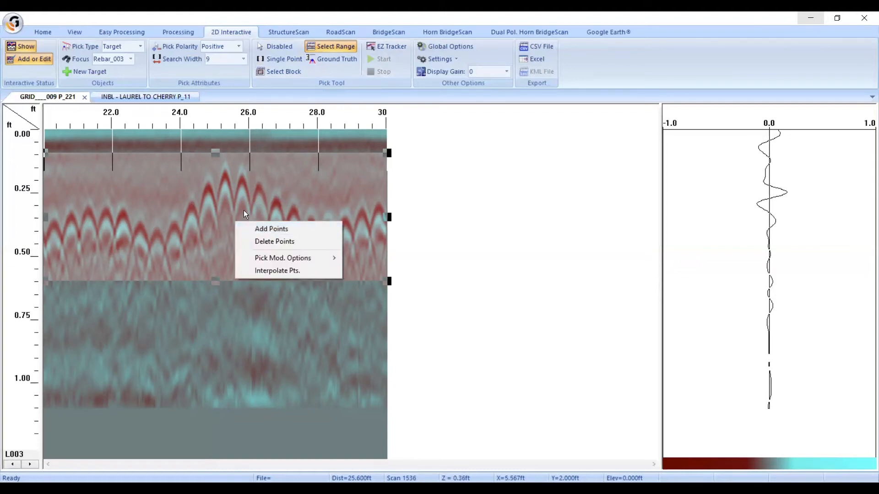
click(264, 229)
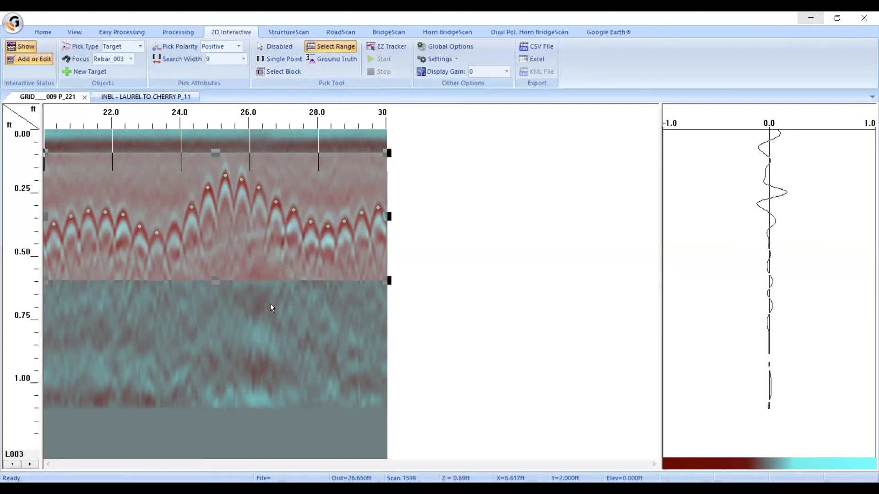
drag(244, 230, 243, 353)
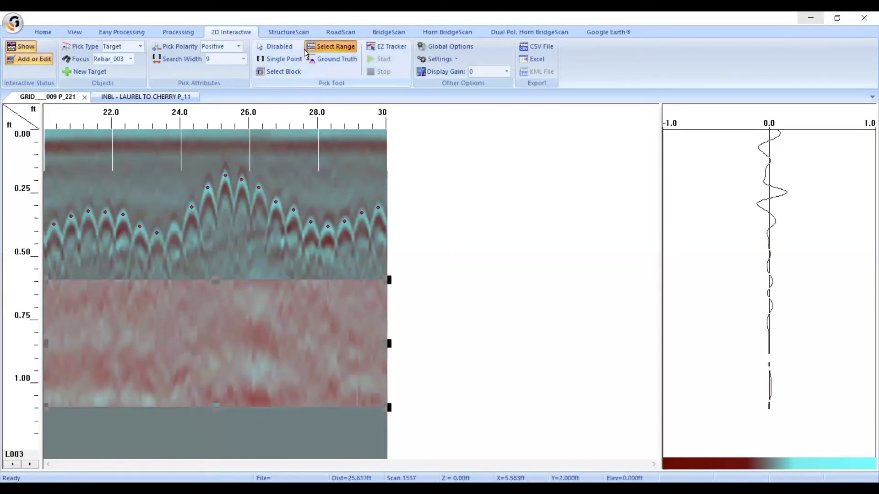
Pick the missed hyperbola apexes near 23.8 ft on L003 and near 36.7 ft on L004 with Single Point.
click(286, 46)
click(268, 58)
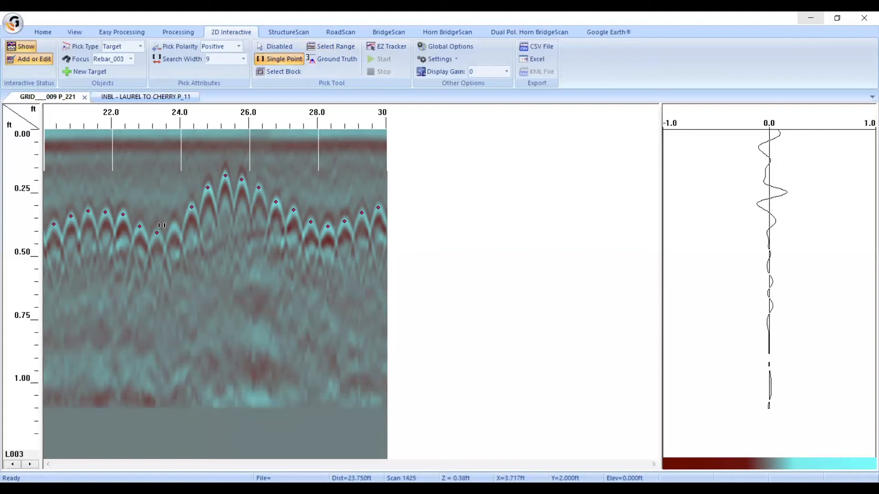
click(176, 224)
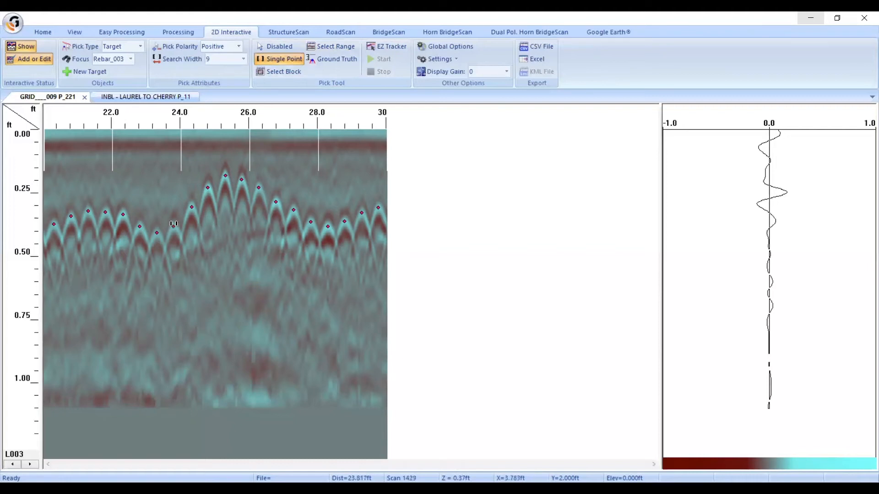
click(29, 465)
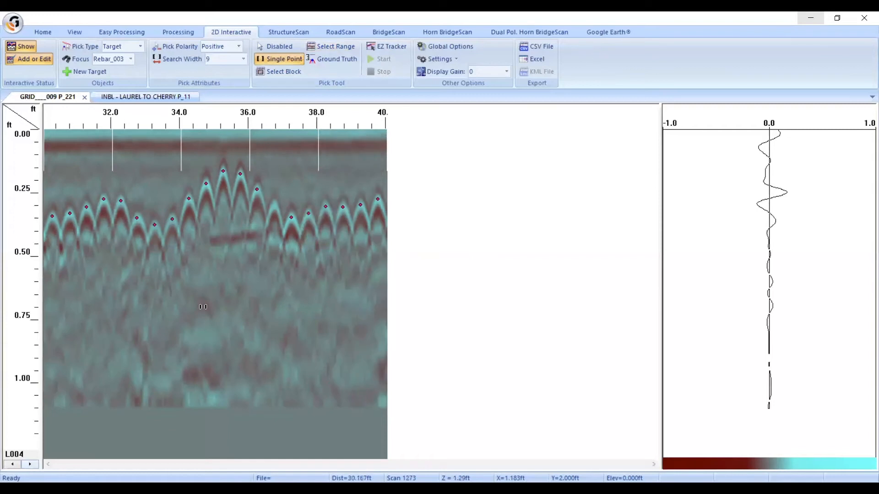
click(274, 203)
Correct the pick near 51.3 ft on profile L006 using search width 3, and return to profile L004.
click(36, 462)
click(35, 463)
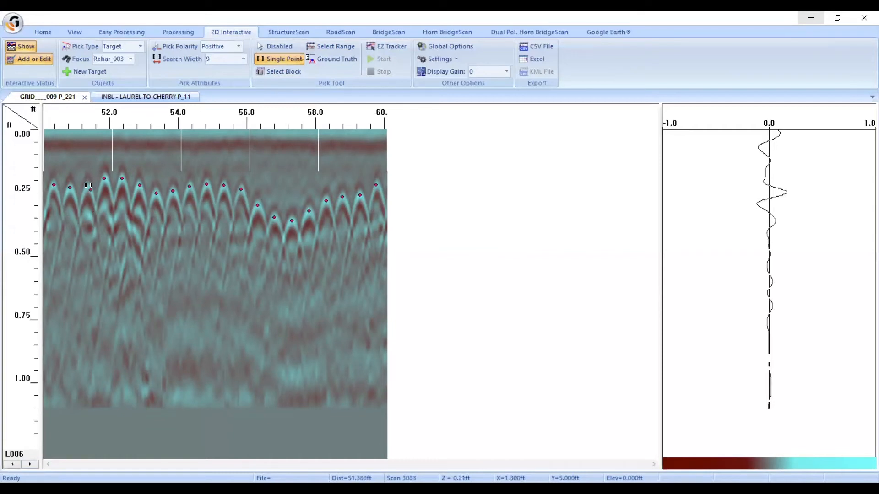
click(229, 59)
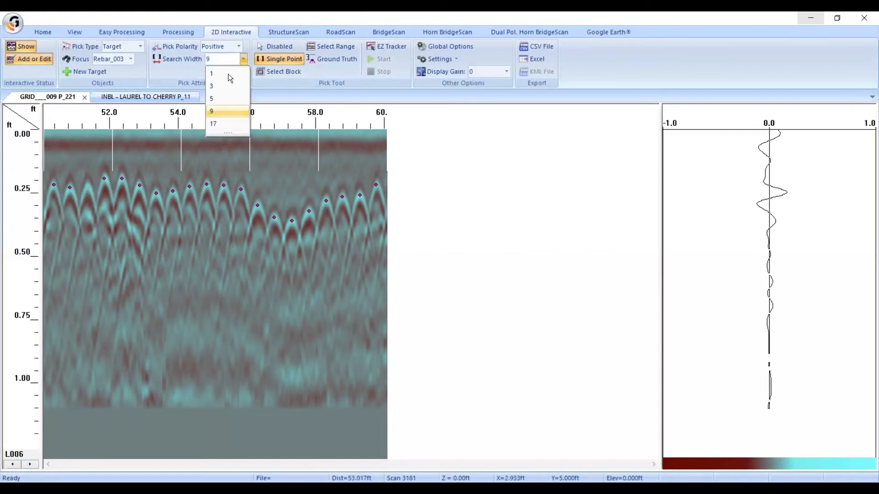
click(227, 86)
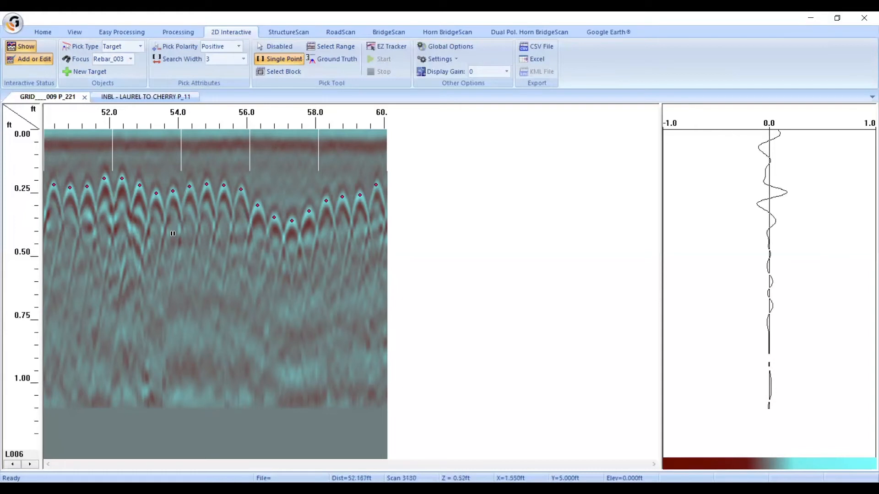
click(11, 464)
click(11, 464)
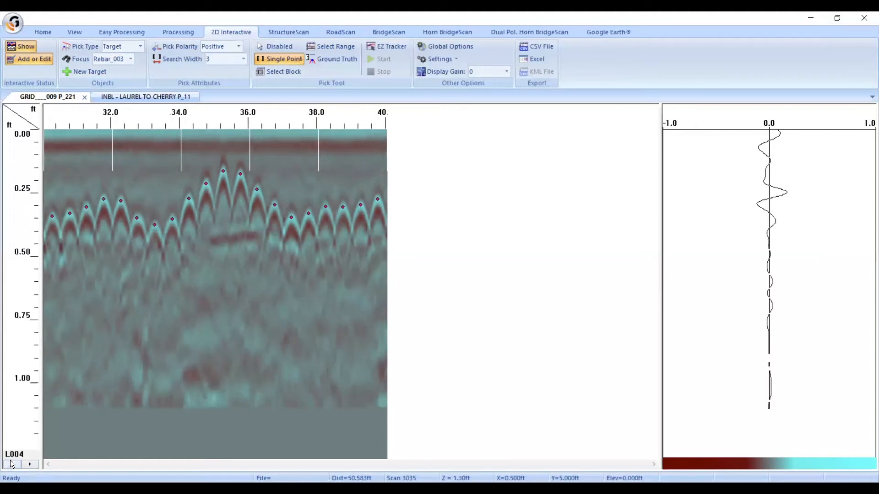
Go back to profile L002 and switch to the INBL - LAUREL TO CHERRY P_11 file.
click(11, 465)
click(12, 465)
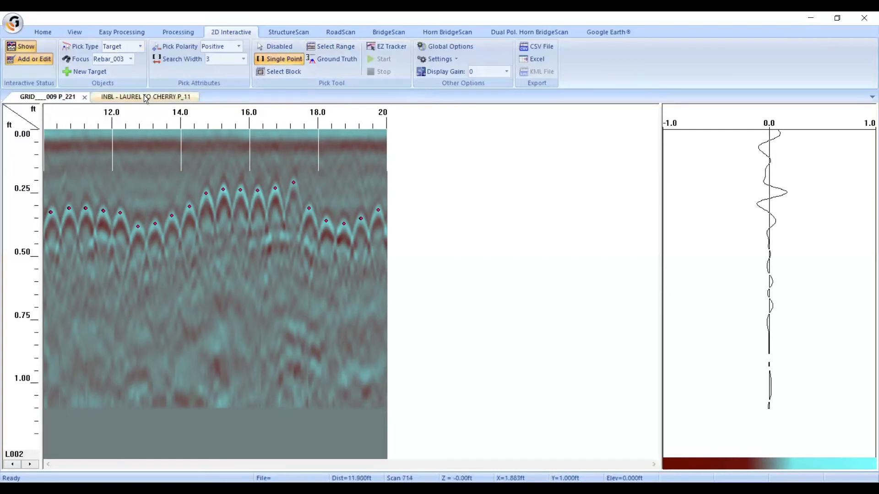
click(144, 95)
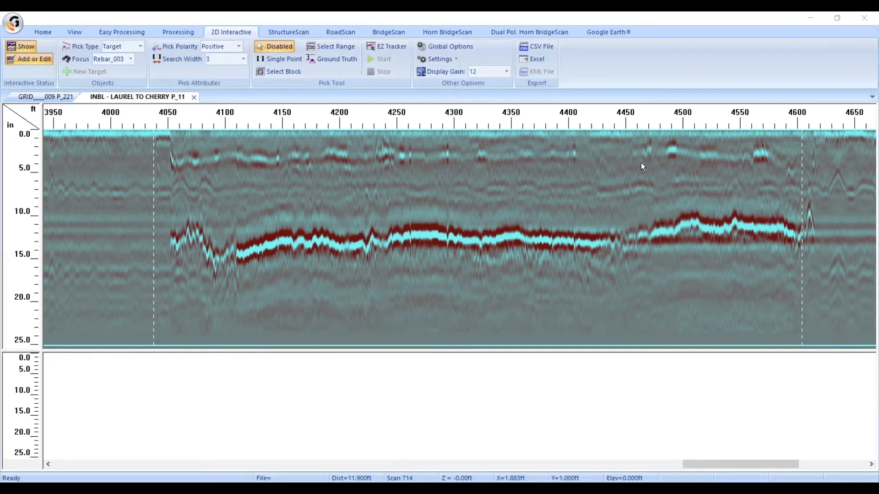
Start EZ Tracker with pick type Layer on Layer 1 and place its first pick on the deep reflector near 4112 ft.
click(384, 51)
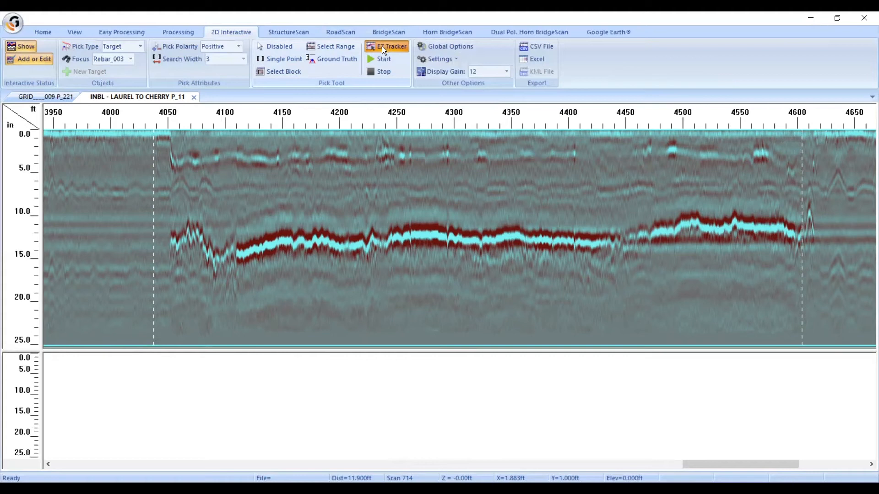
click(136, 47)
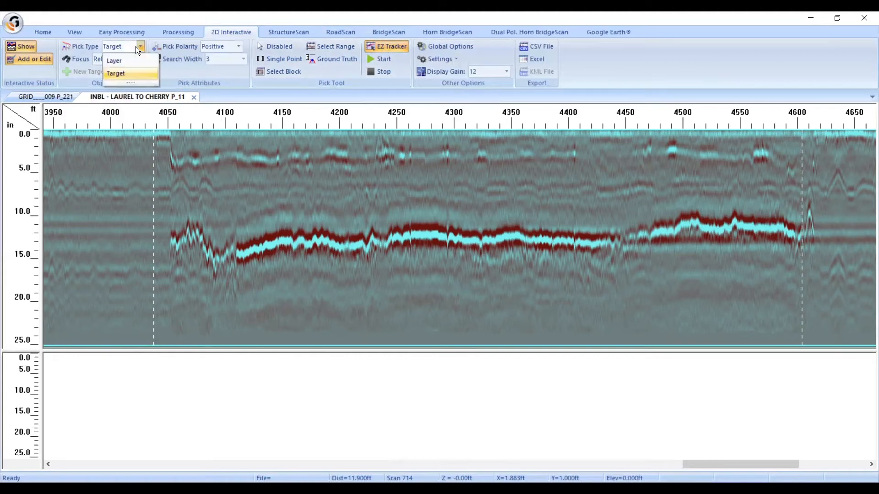
click(133, 62)
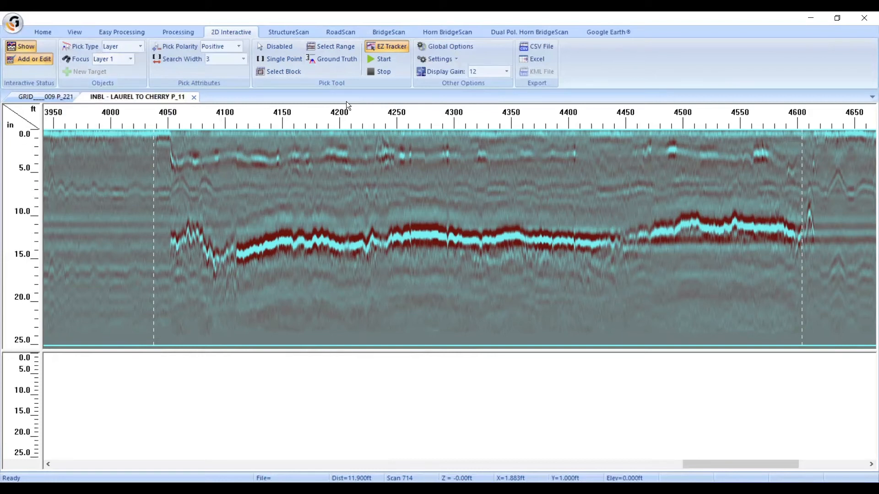
click(385, 58)
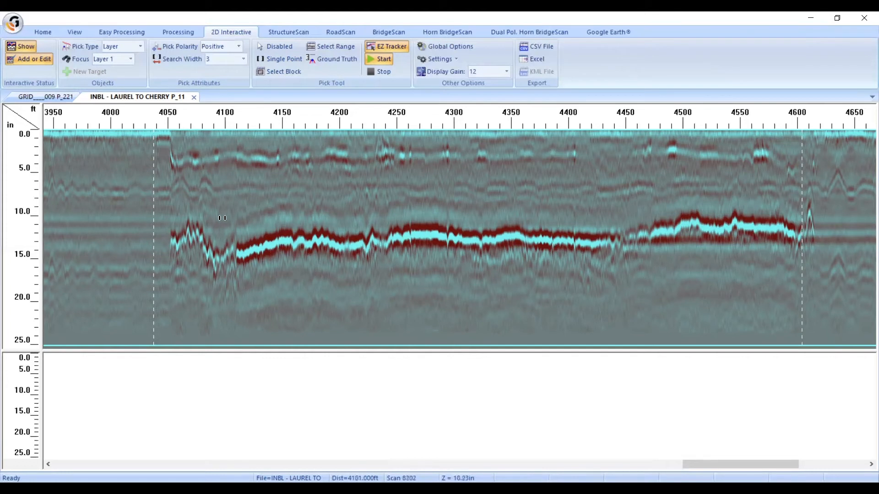
click(239, 255)
click(36, 31)
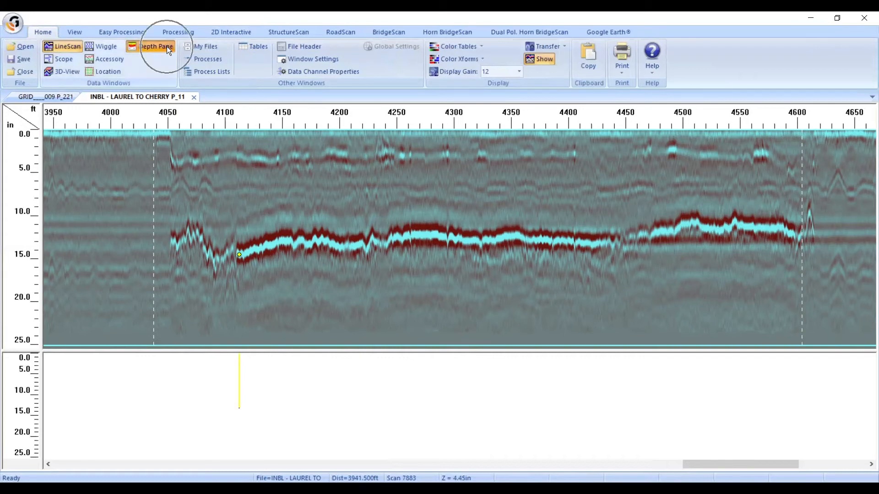
key(ctrl)
key(ctrl)
key(ctrl)
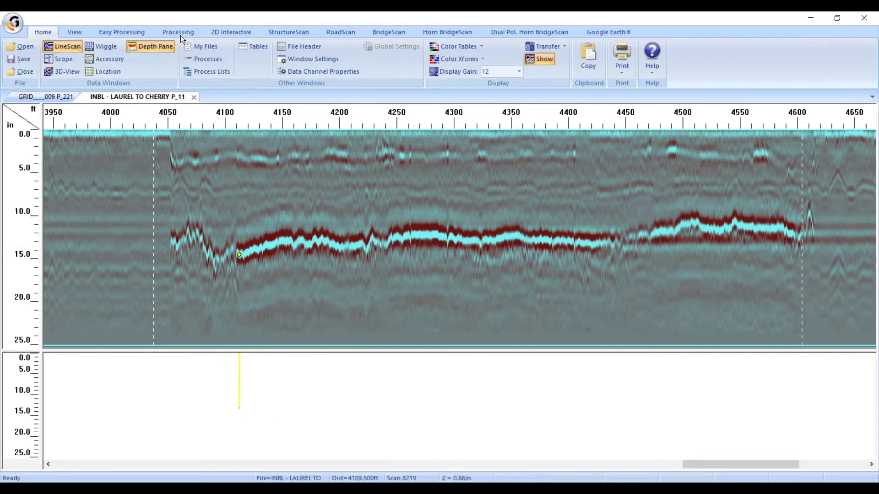
click(218, 29)
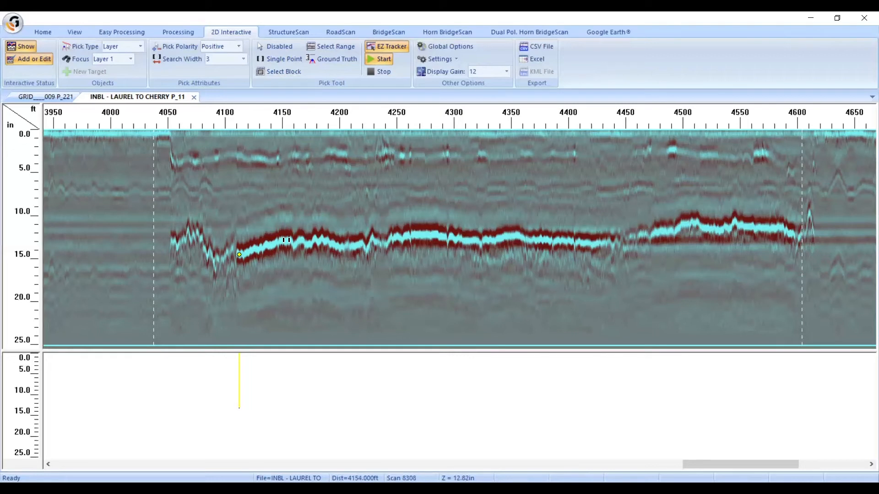
Track Layer 1 along the deep reflector to about 4260 ft, try one long interval to about 4560 ft, and undo that interval.
click(358, 244)
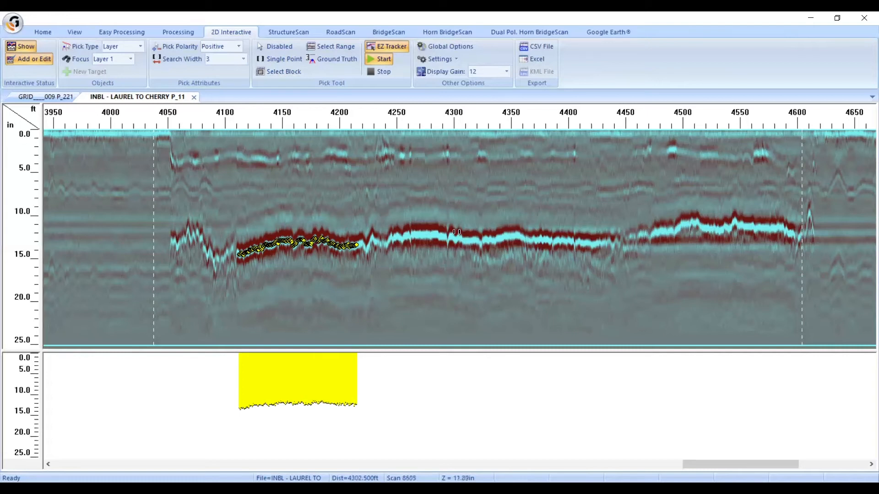
click(407, 237)
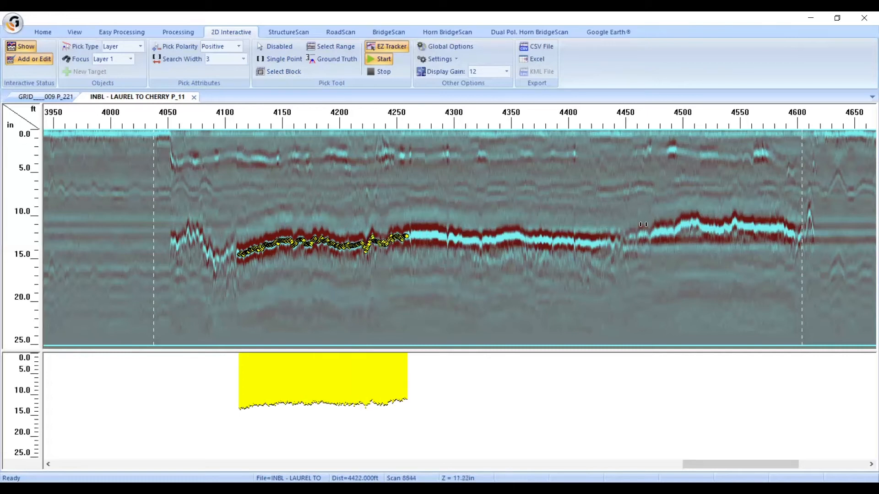
click(749, 227)
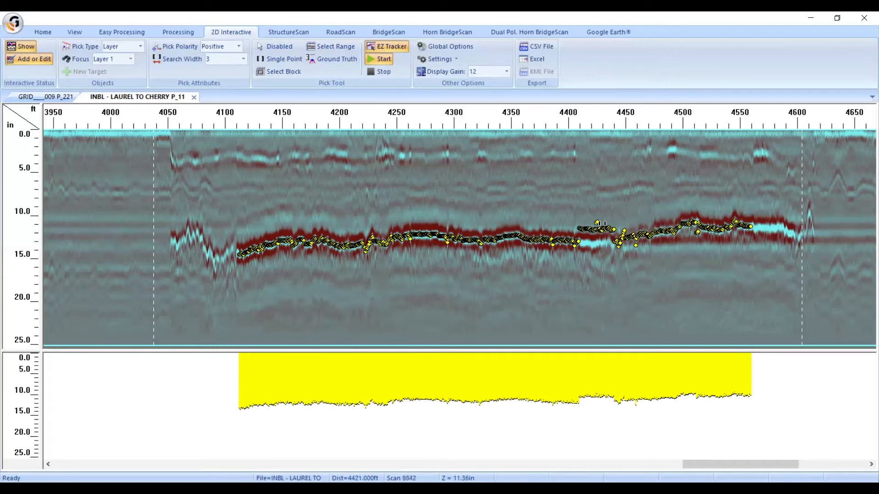
right_click(715, 214)
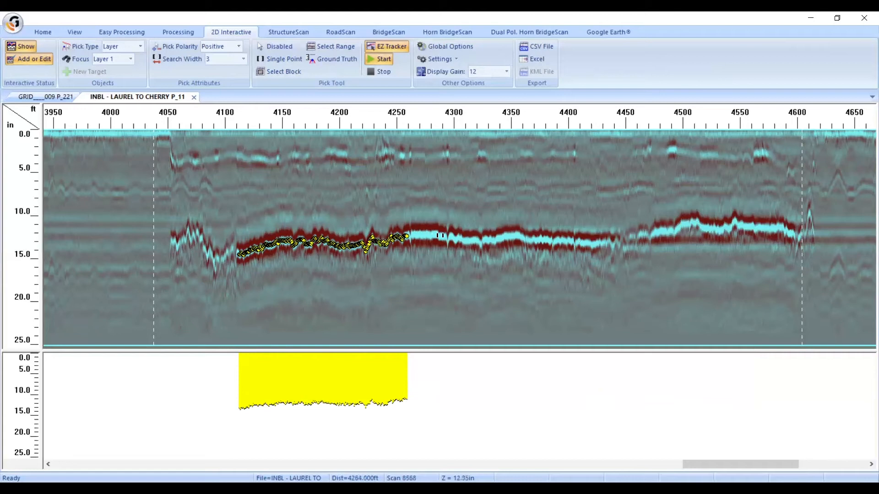
Extend the Layer 1 picks in short intervals along the deep reflector from about 4260 to 4420 ft.
click(452, 236)
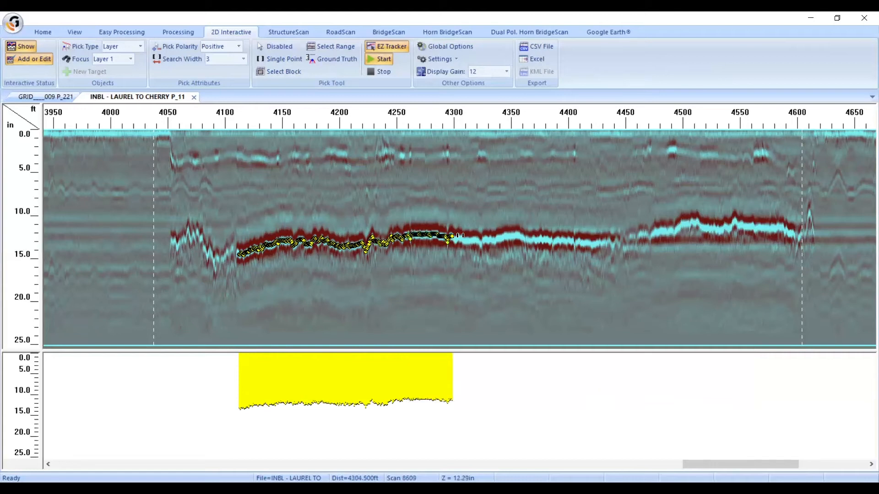
click(493, 238)
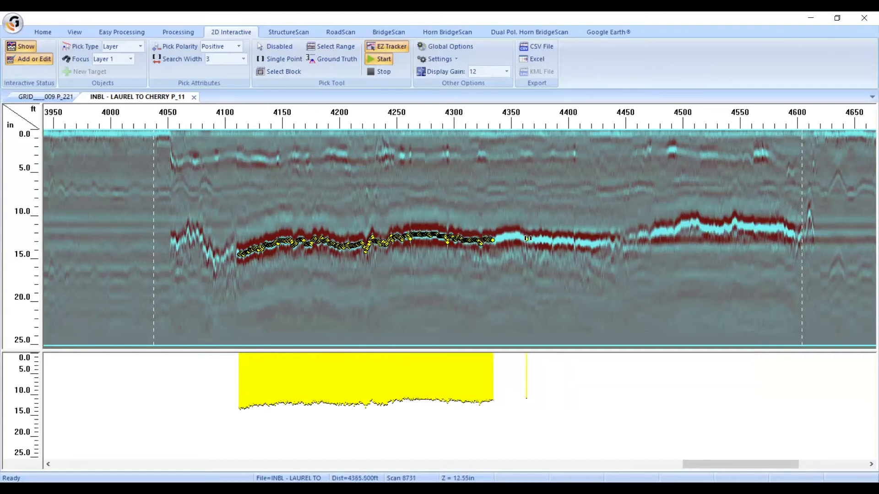
click(528, 238)
click(564, 238)
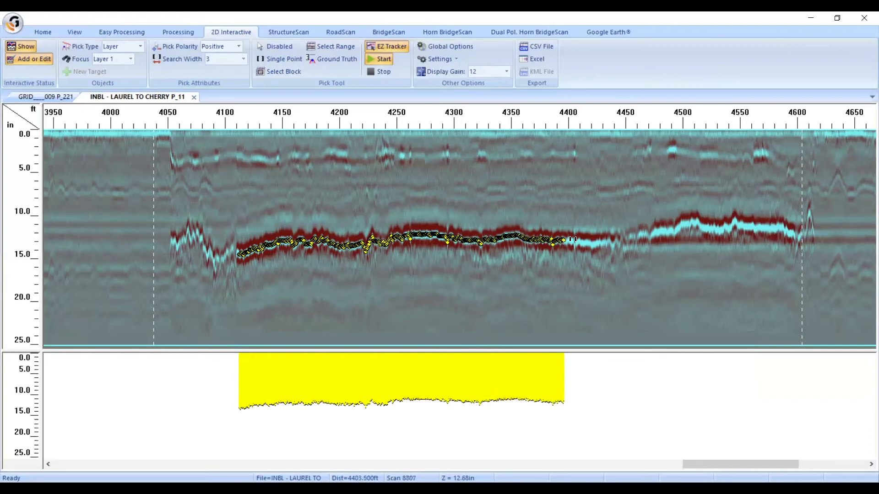
click(592, 243)
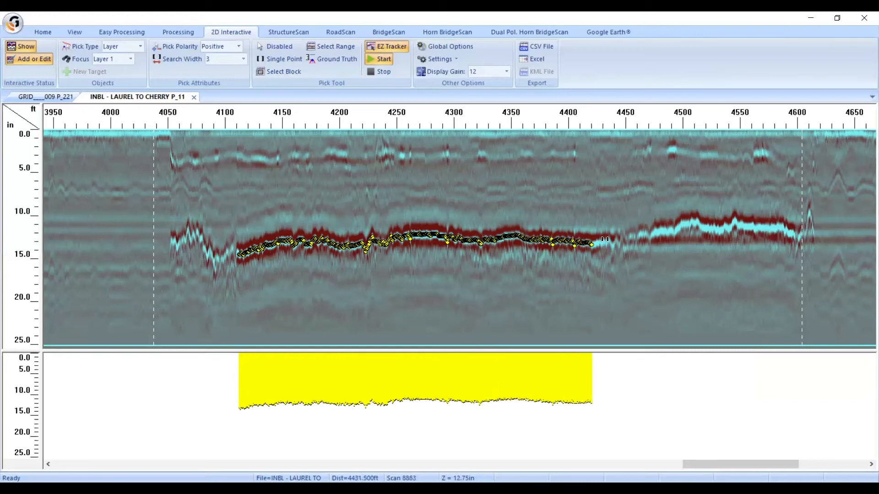
Continue tracking Layer 1 across the weak stretch near 4450 ft and along the deep reflector to about 4594 ft.
click(606, 240)
click(621, 247)
click(652, 233)
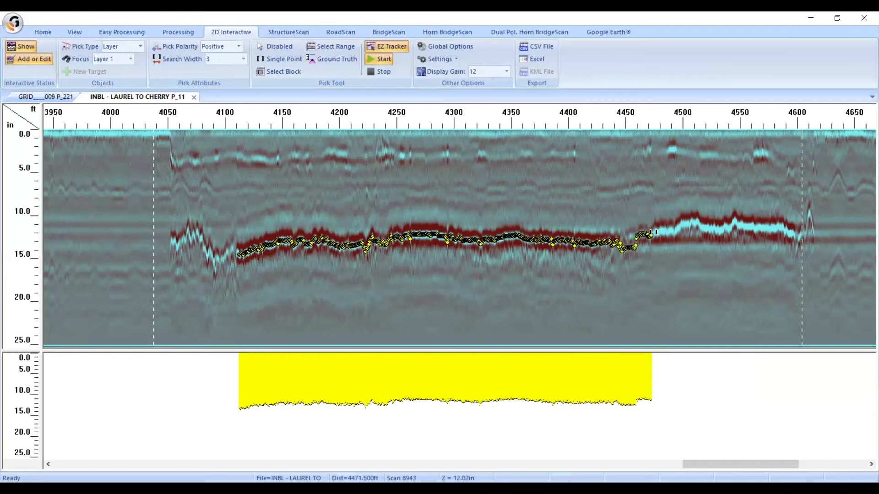
click(669, 229)
click(706, 222)
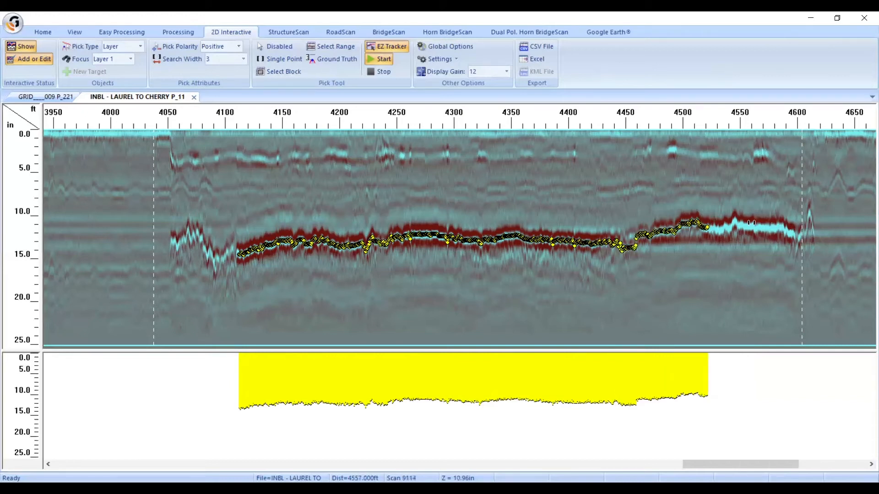
click(771, 229)
click(791, 233)
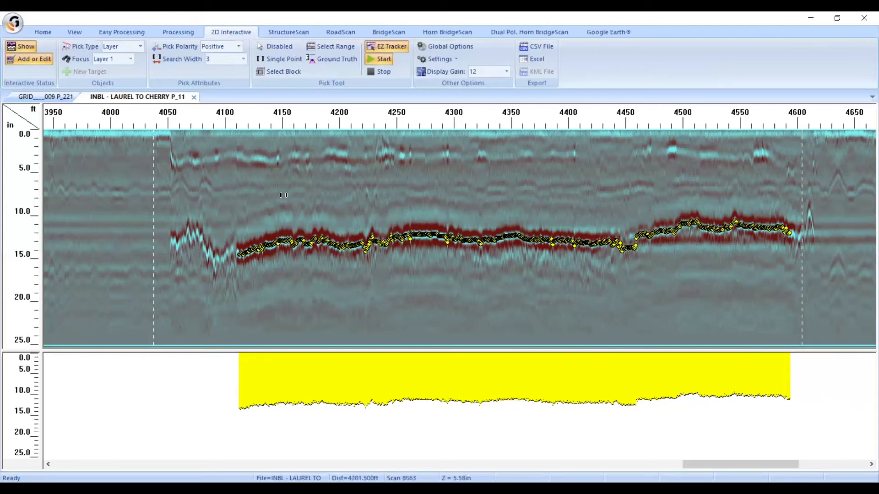
Focus EZ Tracker on Layer 2 and track the shallow reflector at about 3 in depth from about 4053 to 4111 ft.
click(378, 71)
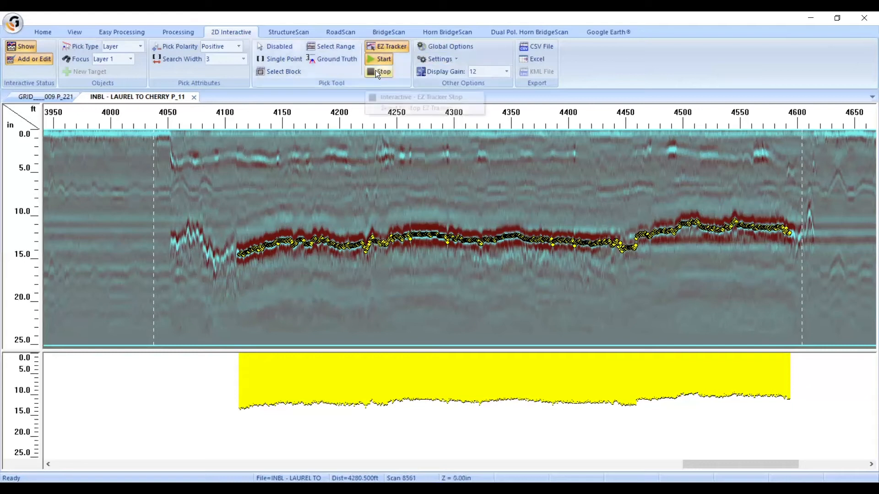
click(373, 59)
click(115, 59)
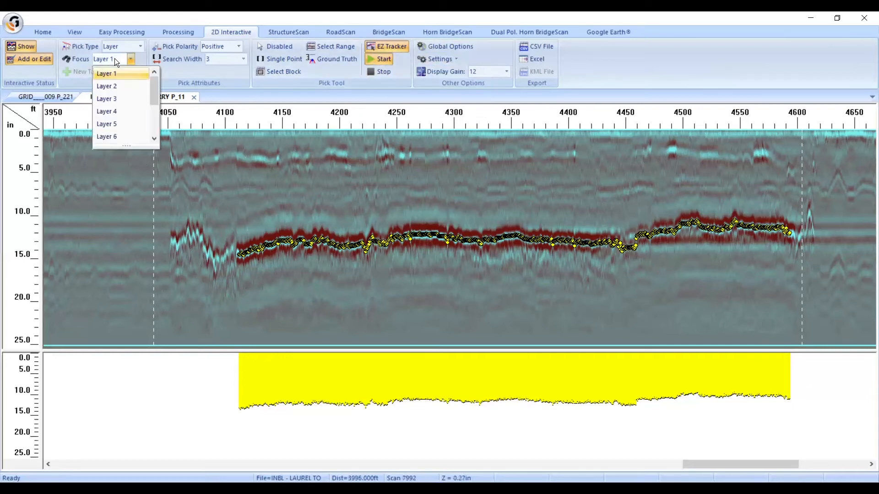
click(114, 84)
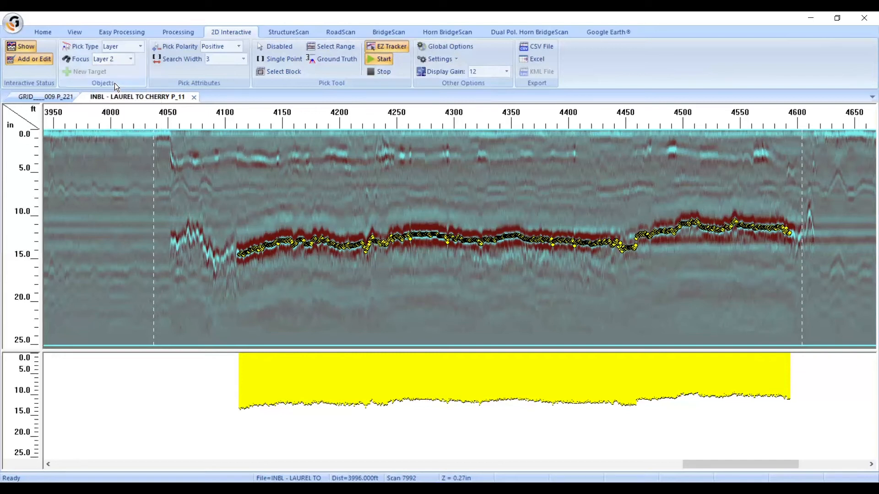
click(172, 160)
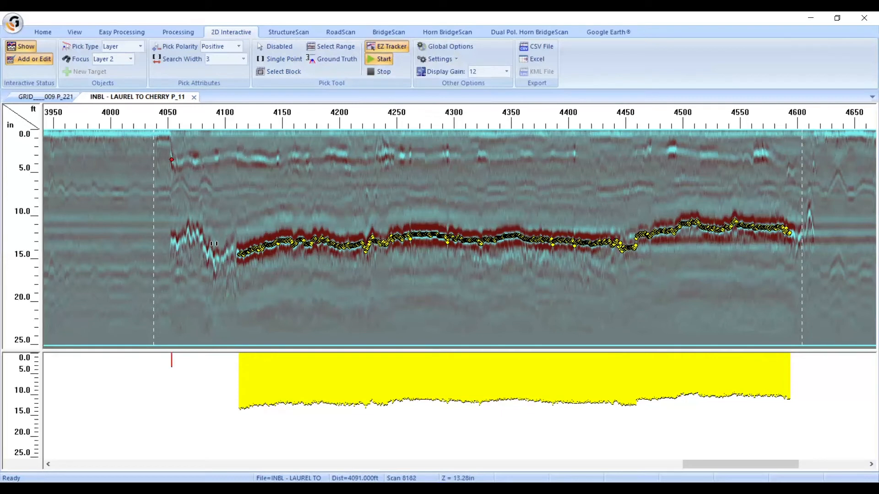
click(194, 160)
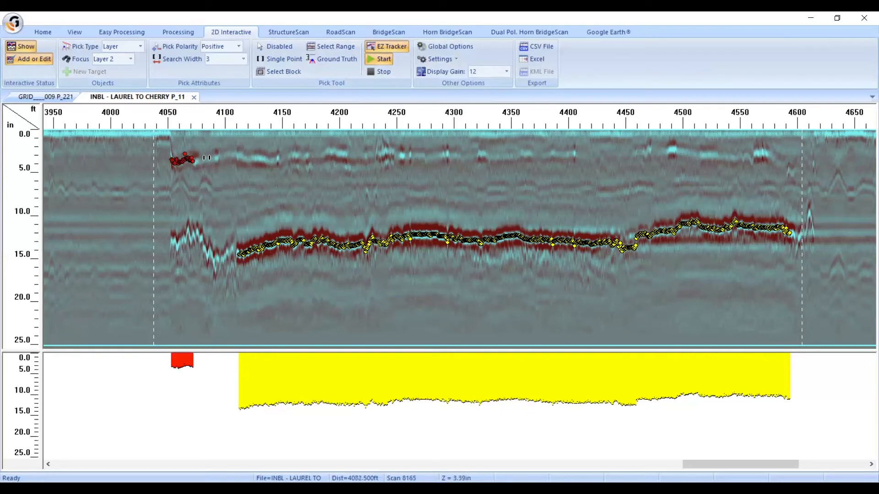
click(215, 159)
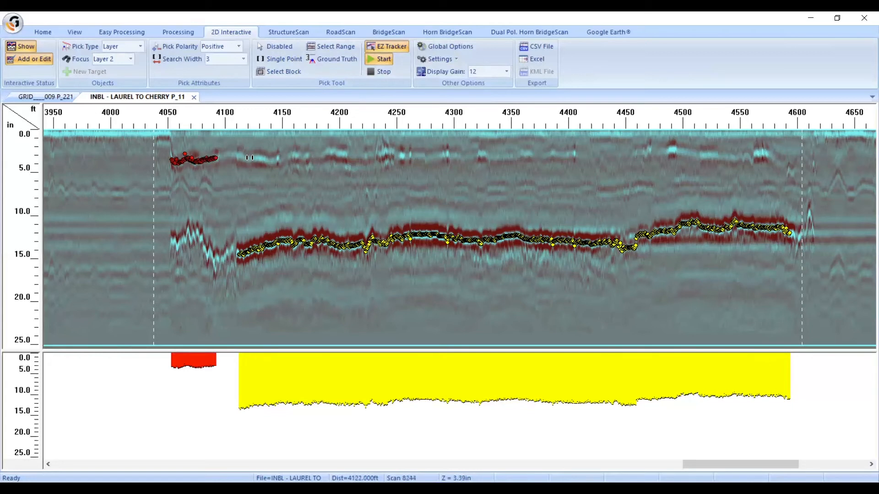
click(233, 156)
click(237, 155)
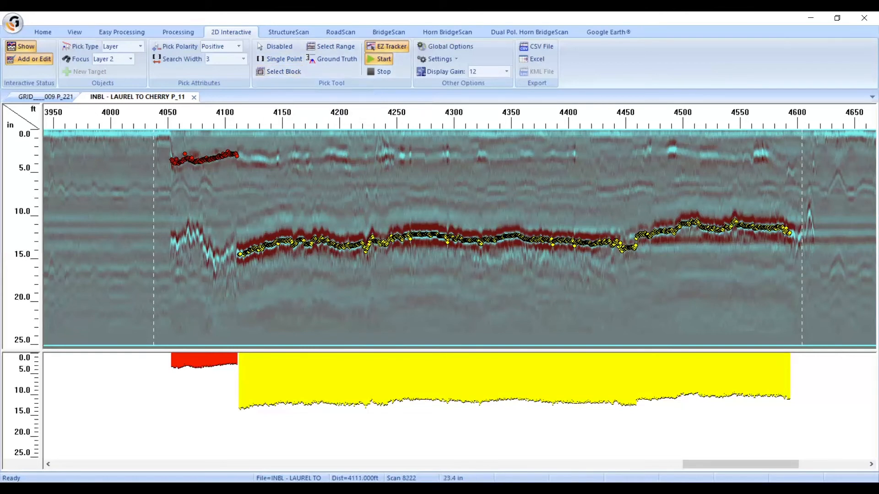
Enclose all Layer 1 and Layer 2 picks with Select Block, from about 4035 to 4640 ft and the surface to about 22 in depth.
drag(754, 462, 762, 430)
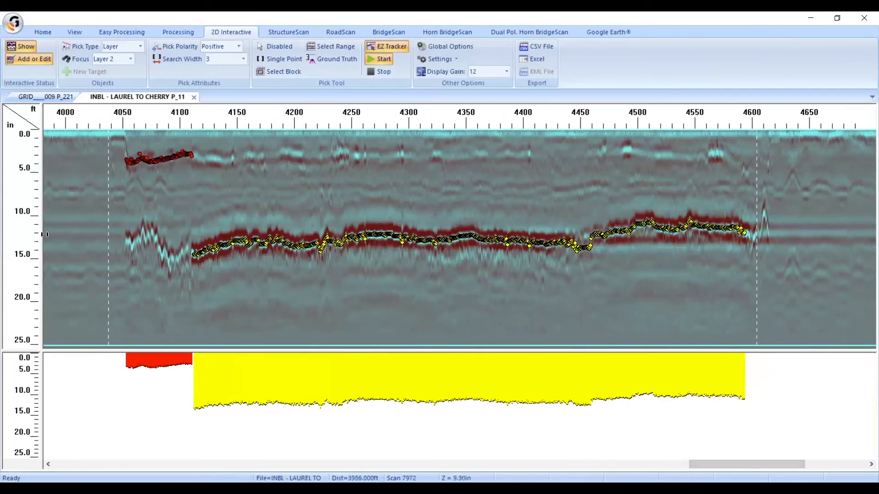
click(278, 70)
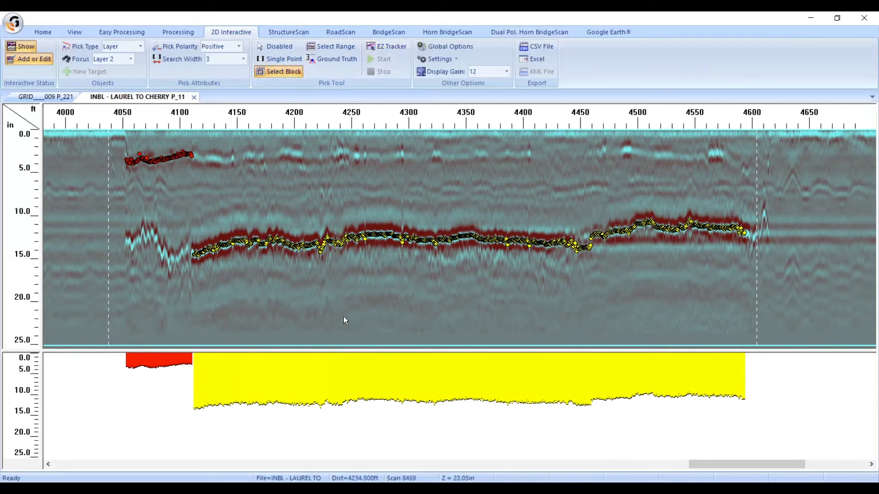
drag(806, 328, 764, 283)
drag(679, 215, 159, 172)
mouse_move(312, 219)
mouse_down()
mouse_move(324, 243)
mouse_move(316, 216)
mouse_up()
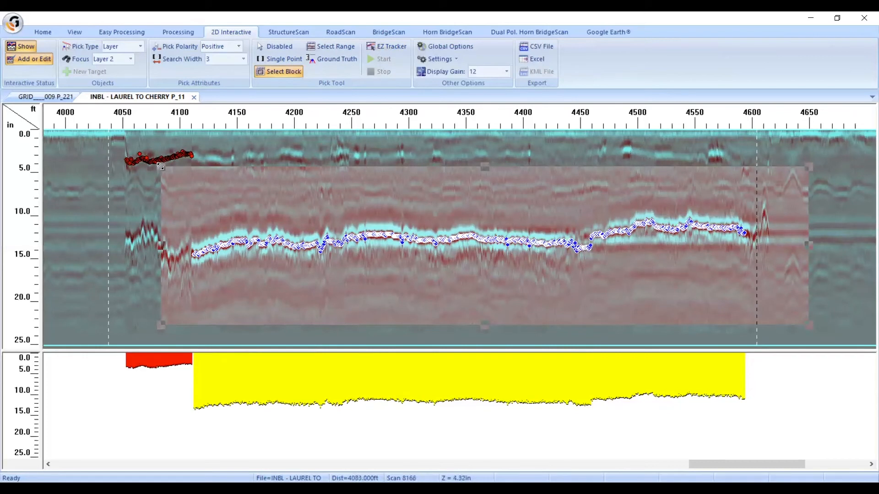
drag(160, 166, 114, 133)
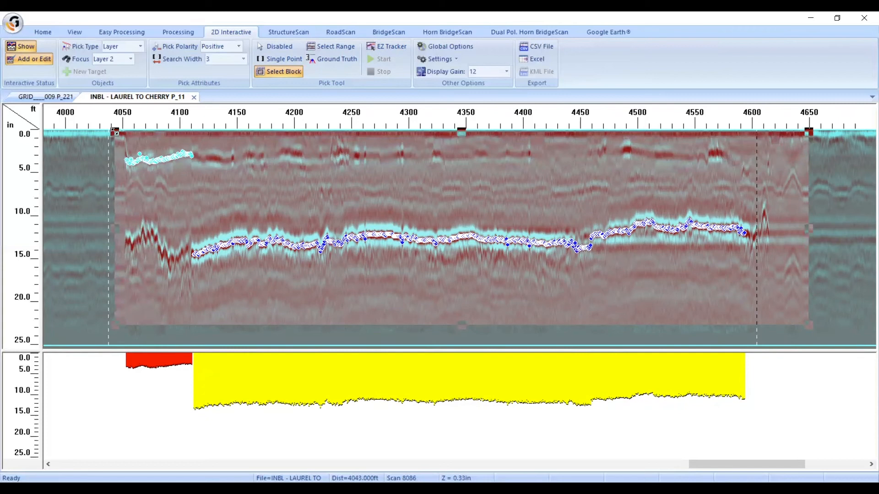
drag(352, 220, 333, 200)
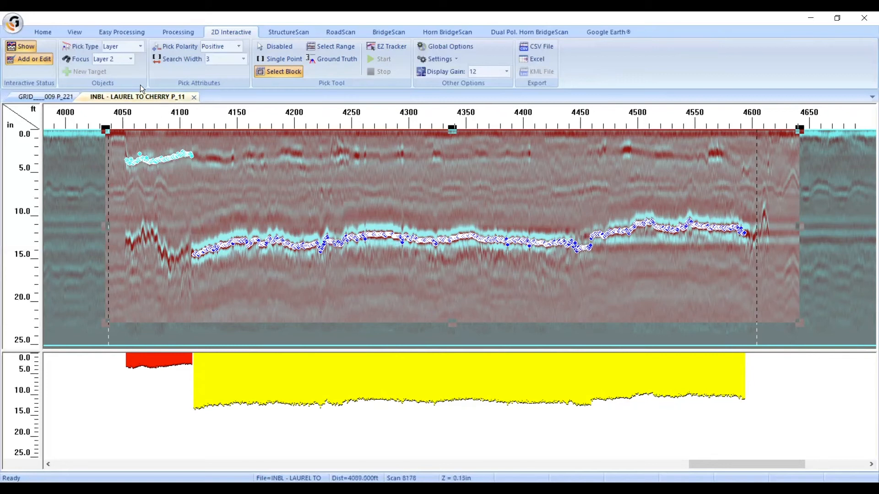
Set the pick focus back to Layer 1 for the selected block.
click(130, 60)
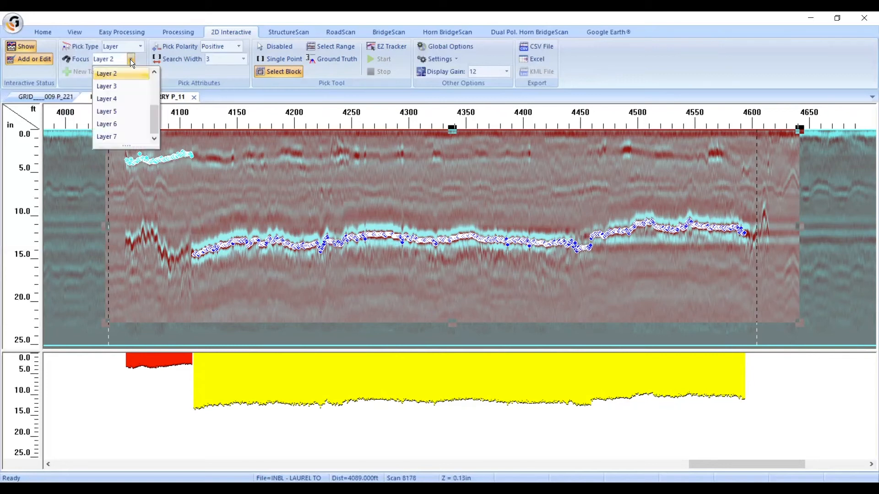
click(156, 72)
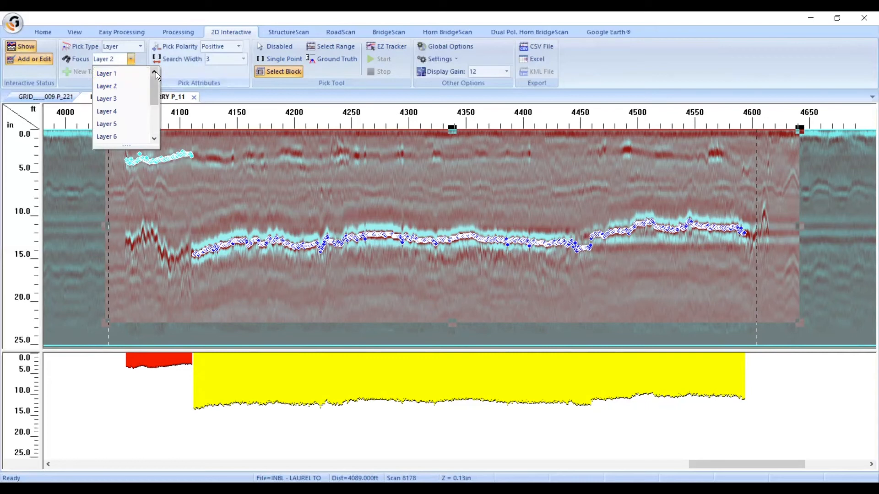
click(136, 74)
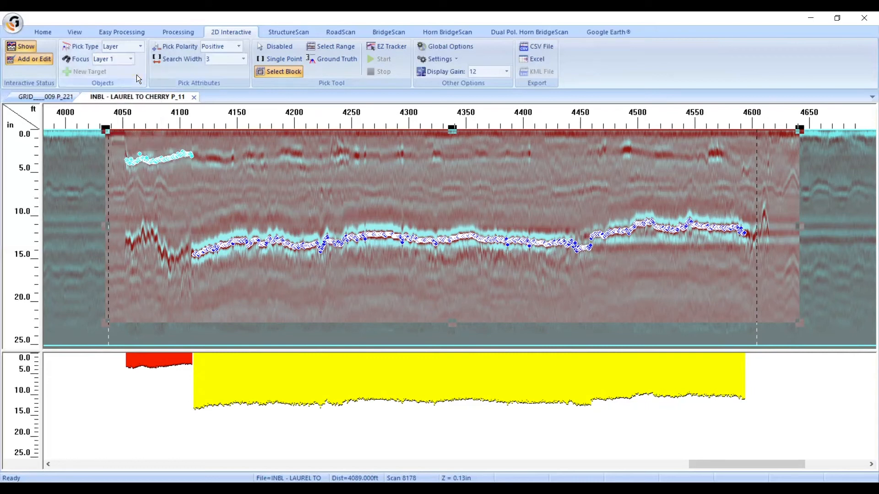
Change the pick ID of the Layer 1 points in the selected block to Layer 3.
right_click(352, 237)
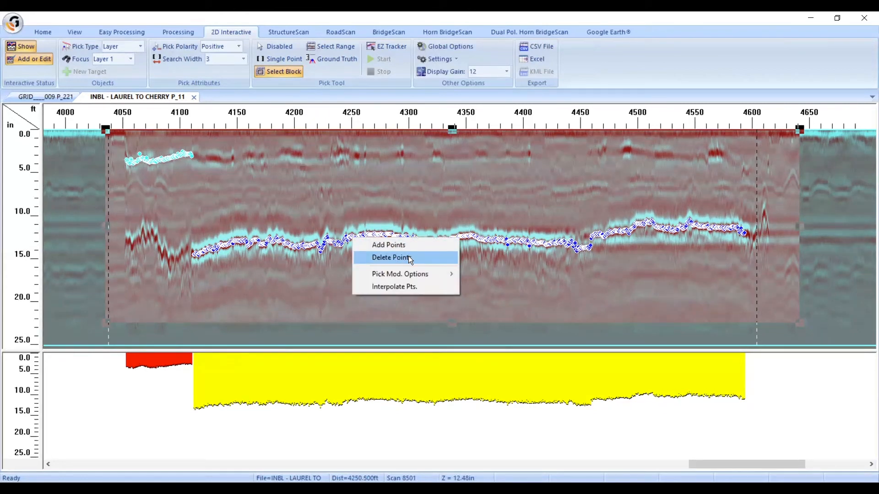
mouse_move(426, 277)
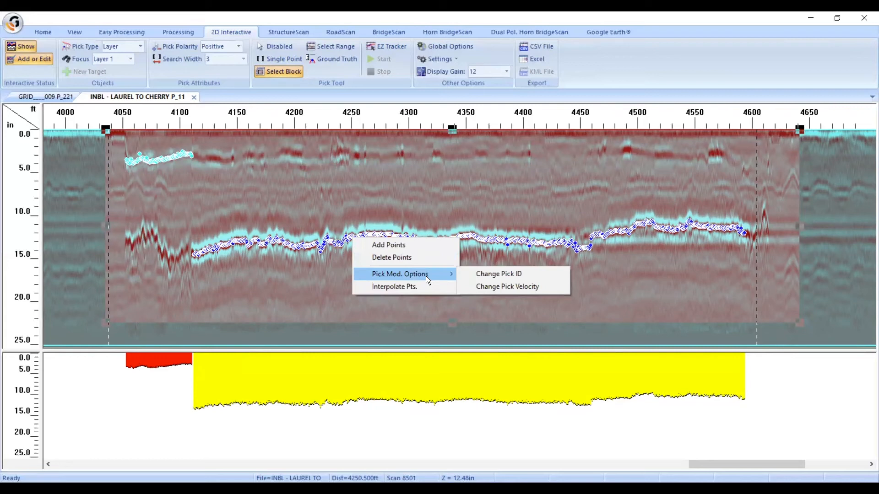
click(493, 274)
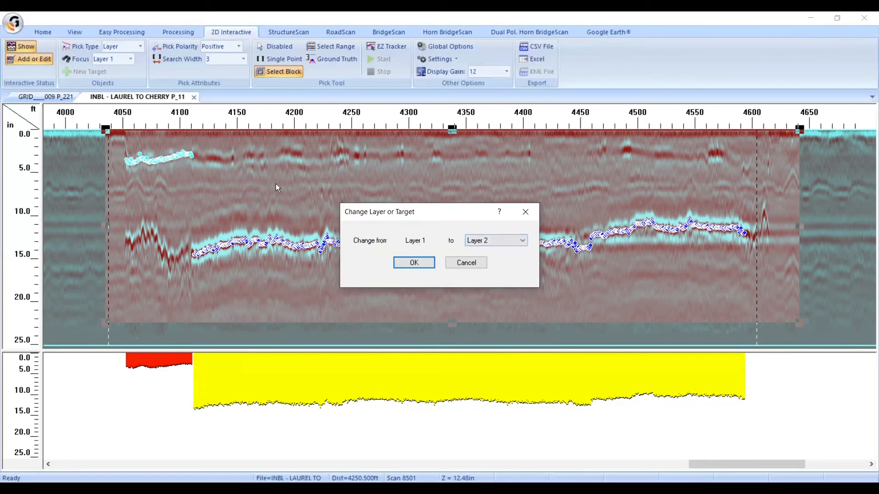
click(510, 244)
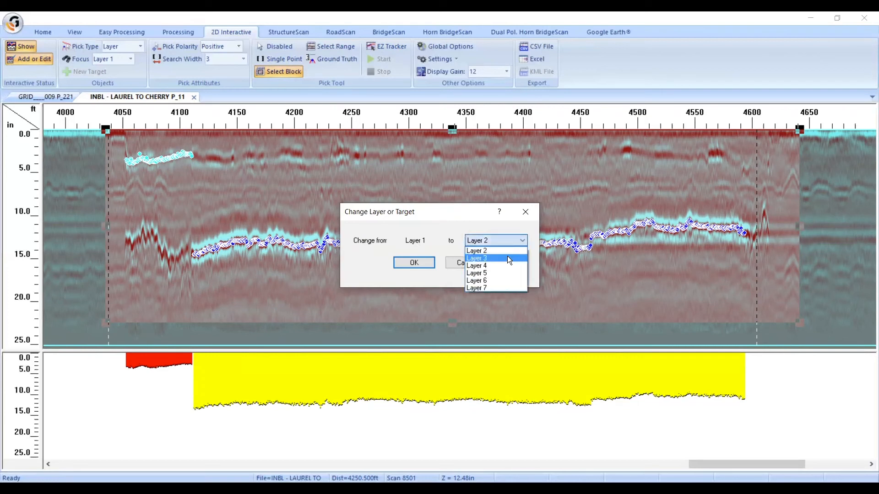
click(507, 258)
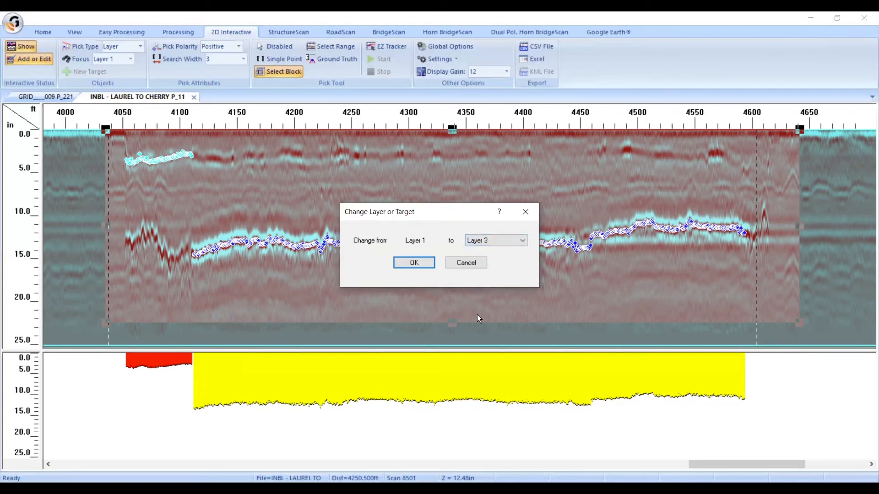
click(414, 265)
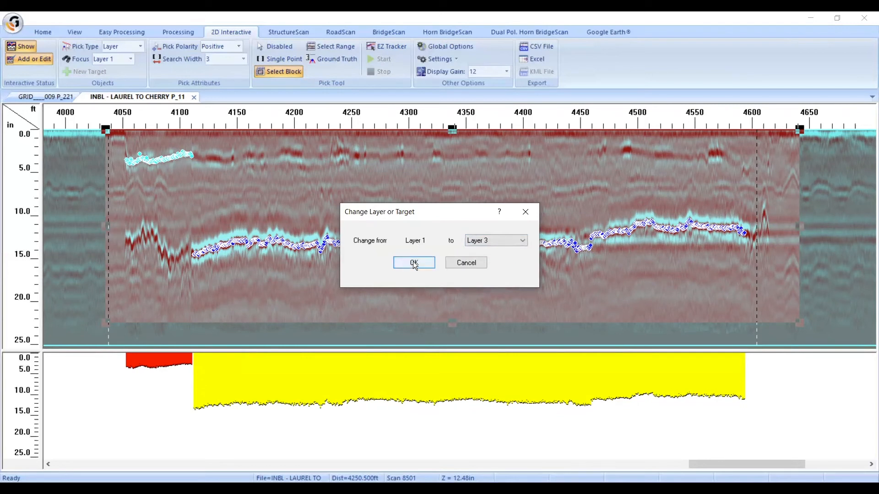
Set the pick focus to Layer 2 and reposition the selected block so it encloses both the shallow and deep picks.
mouse_move(346, 171)
mouse_down()
mouse_move(381, 244)
mouse_move(477, 346)
mouse_move(661, 294)
mouse_move(791, 307)
mouse_up()
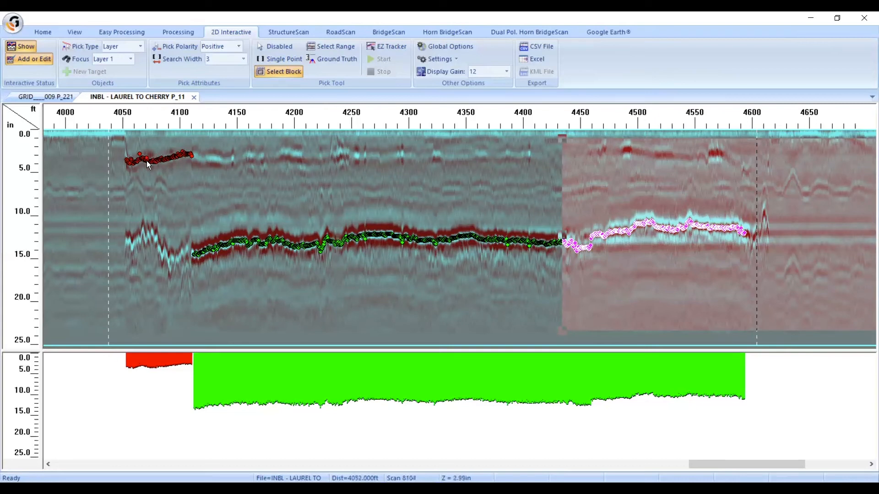
drag(737, 209, 370, 200)
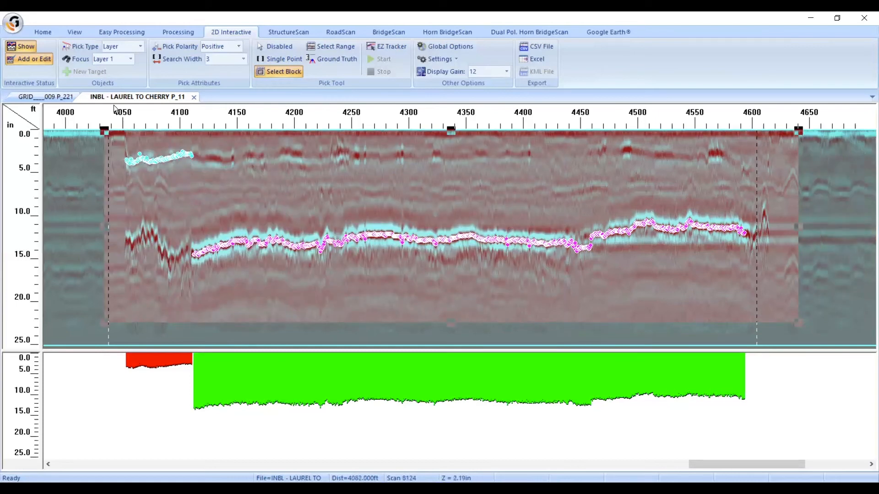
click(130, 58)
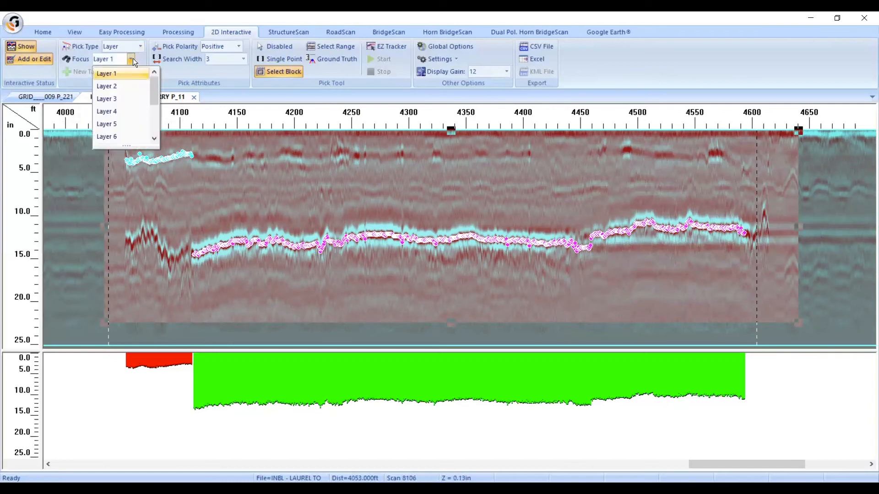
click(131, 87)
drag(452, 271, 614, 260)
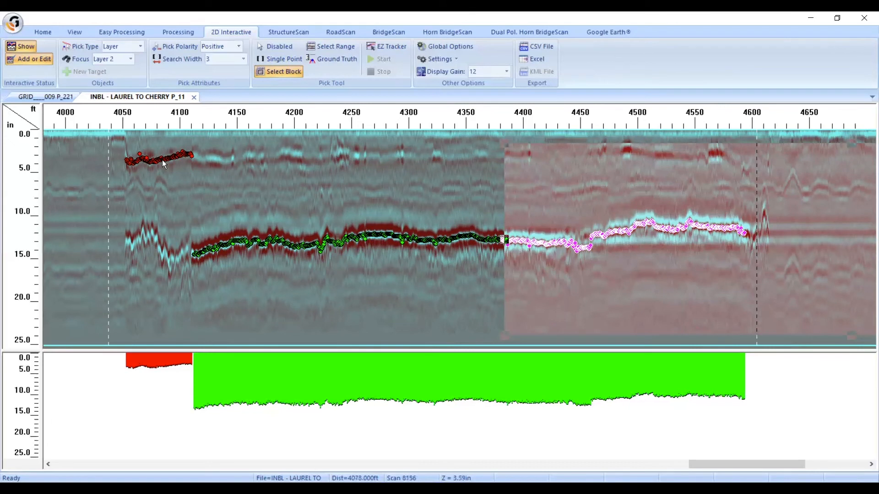
drag(598, 200, 189, 180)
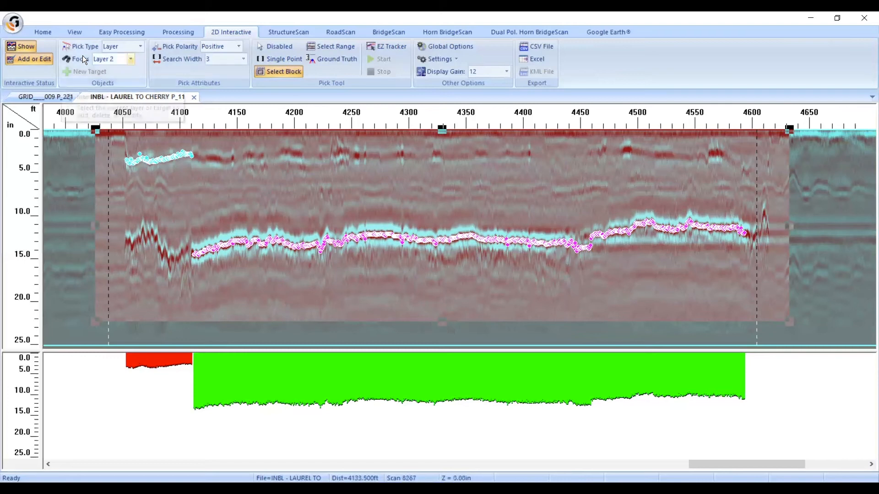
Change the pick ID of the shallow Layer 2 points in the block to Layer 1.
right_click(264, 183)
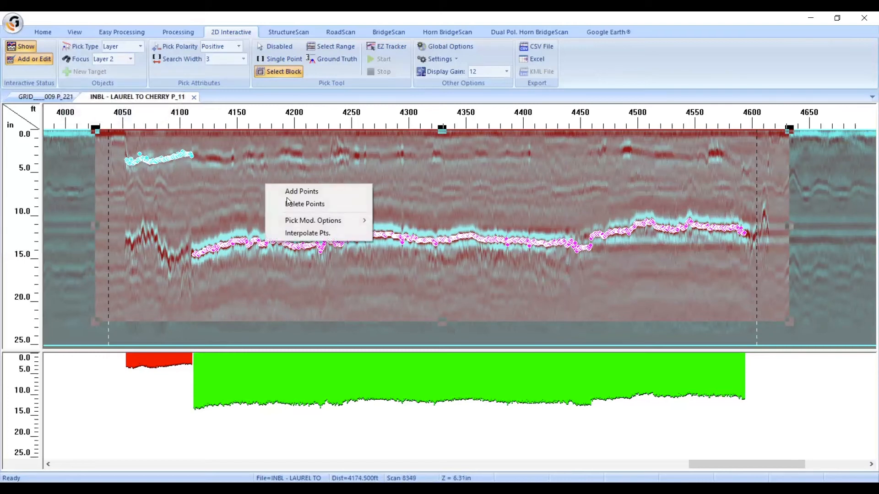
mouse_move(332, 218)
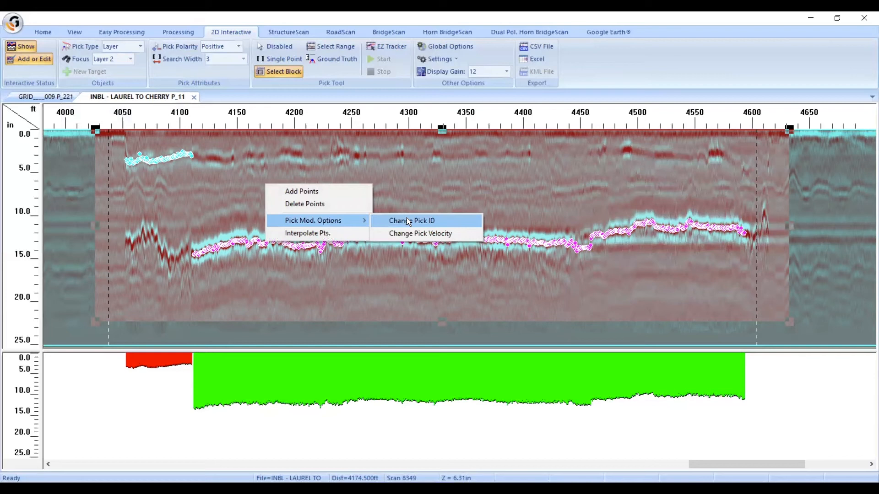
click(408, 221)
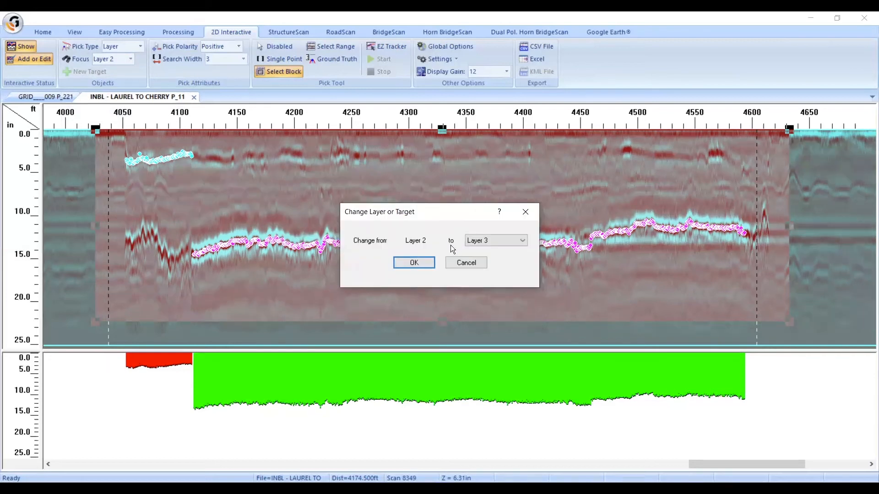
click(493, 240)
click(492, 251)
click(414, 262)
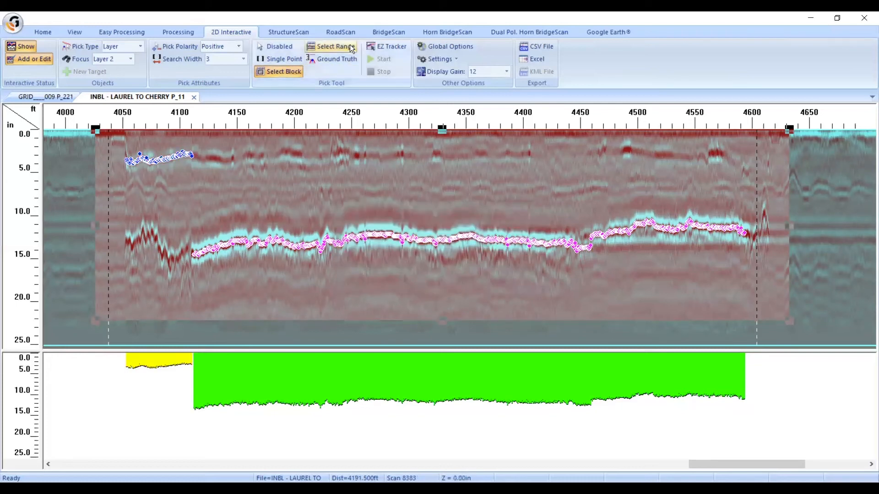
Focus EZ Tracker on Layer 1 and track the shallow reflector at about 3 in depth from about 4113 to 4136 ft.
click(391, 48)
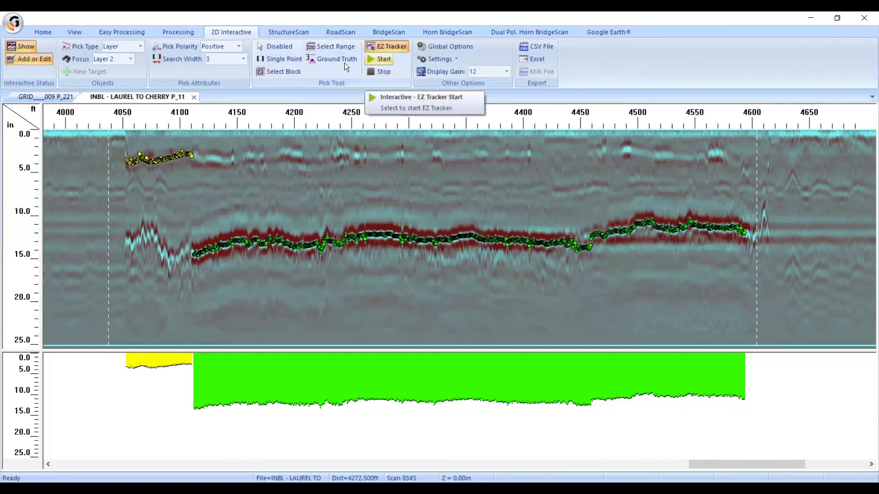
click(116, 62)
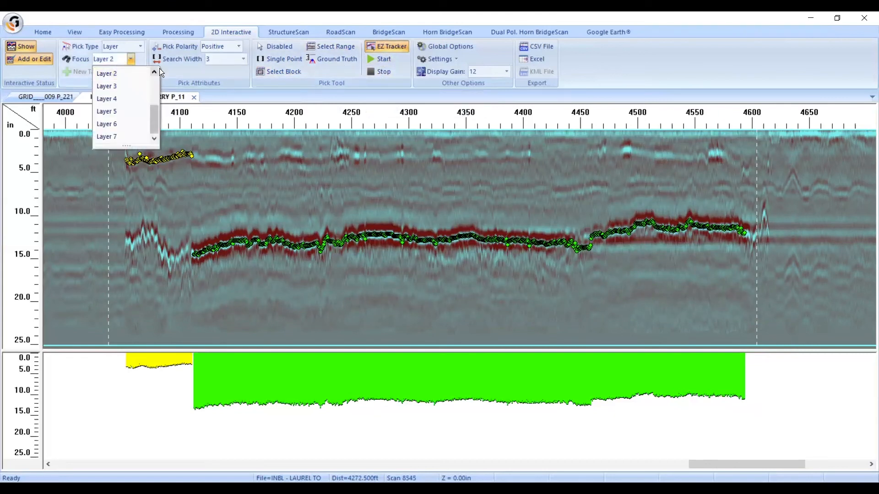
click(125, 62)
click(126, 61)
click(155, 72)
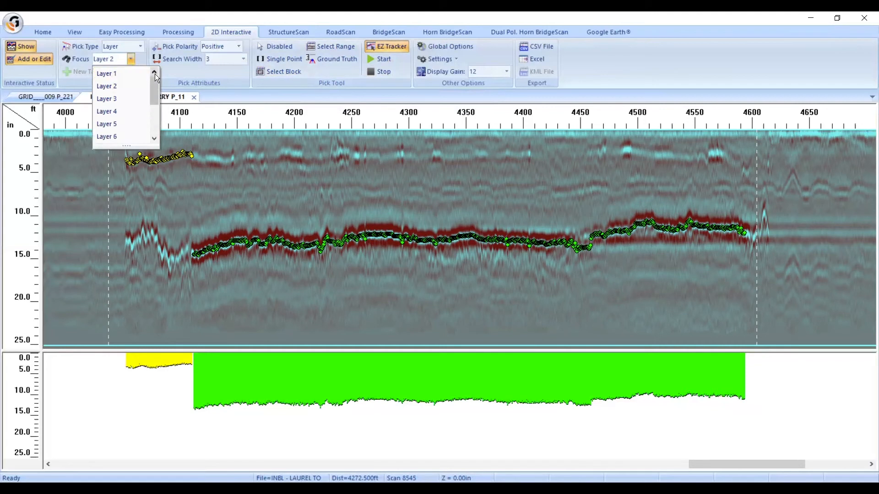
click(137, 74)
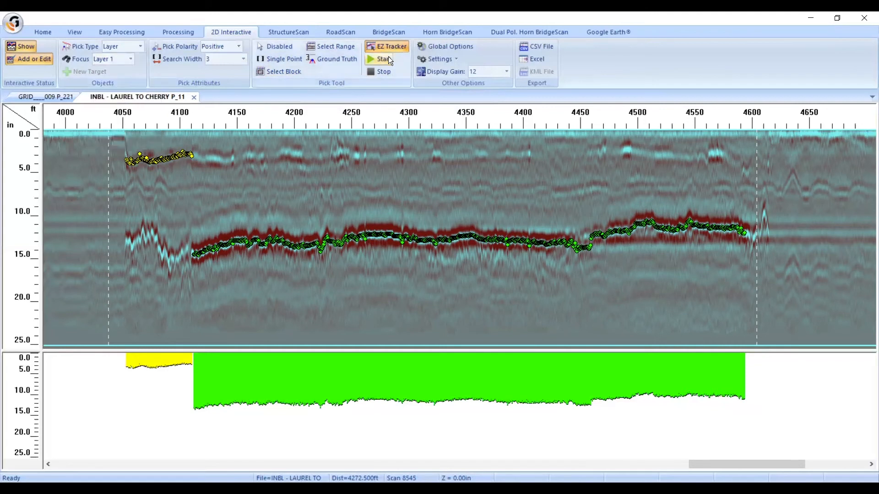
click(386, 59)
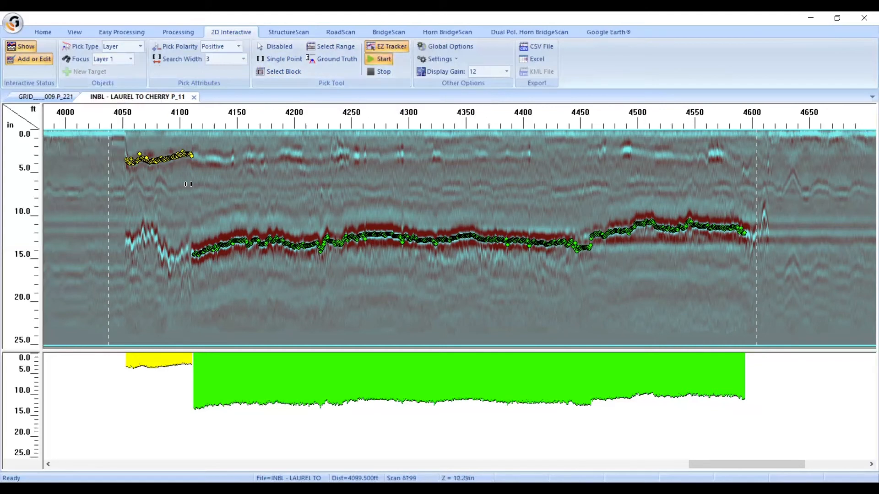
click(195, 156)
click(208, 157)
click(222, 158)
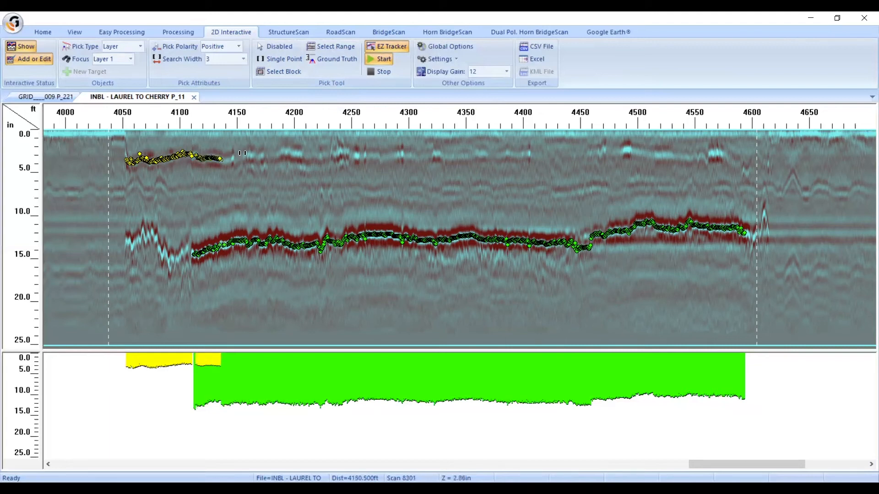
Continue tracking Layer 1 to about 4250 ft, remove the last tracked segment back to about 4213 ft, and leave EZ Tracker.
click(237, 158)
click(254, 152)
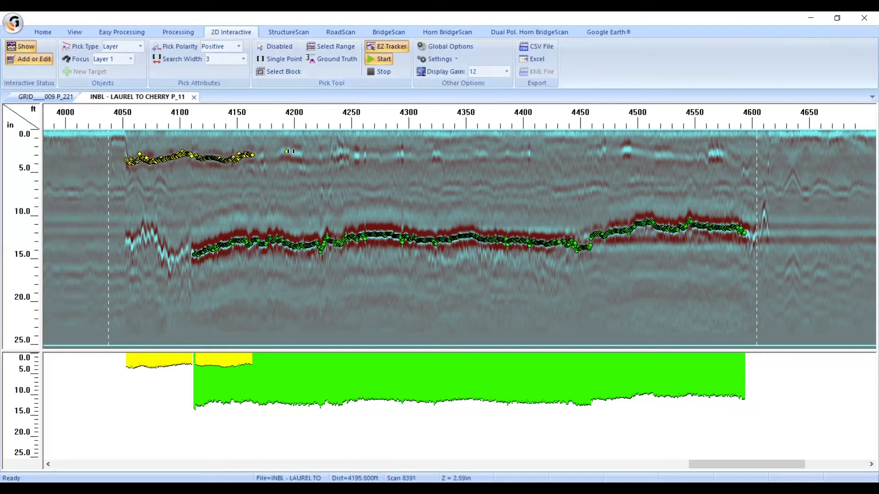
click(287, 152)
click(310, 152)
click(354, 153)
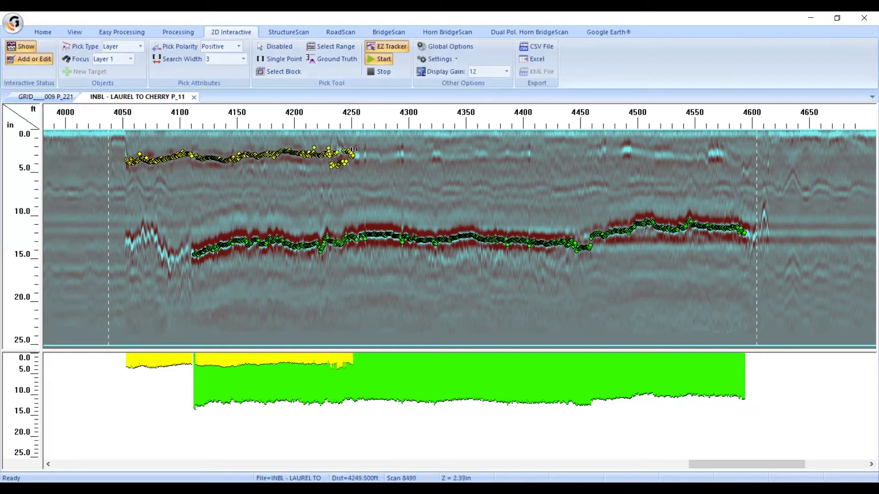
right_click(361, 154)
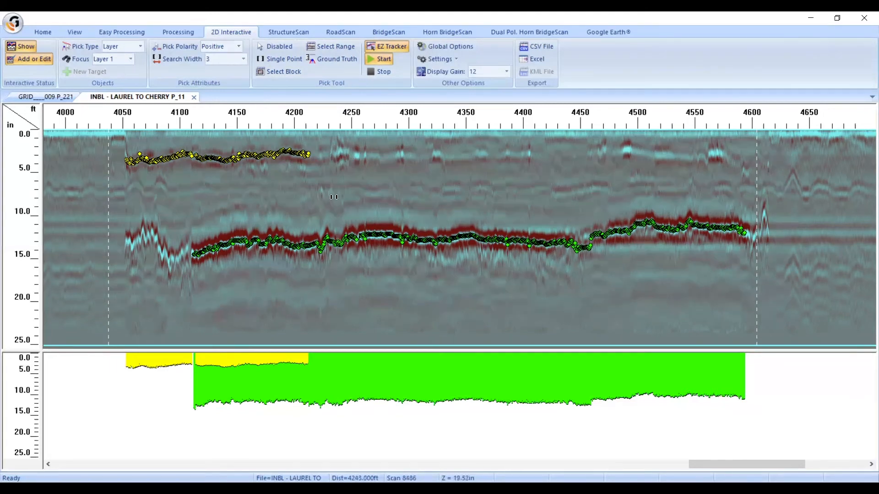
click(382, 45)
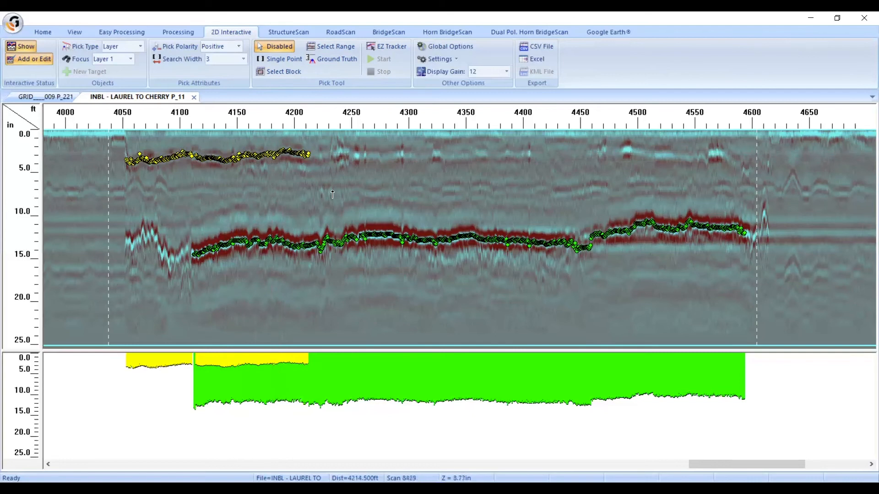
Add a ground truth depth of 5 in for Layer 1 at about 4181 ft and disable the pick tool.
click(338, 61)
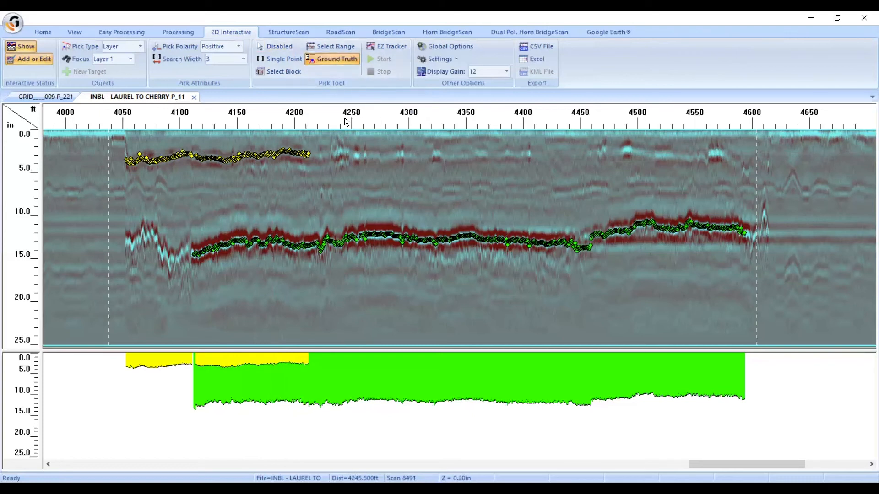
click(273, 157)
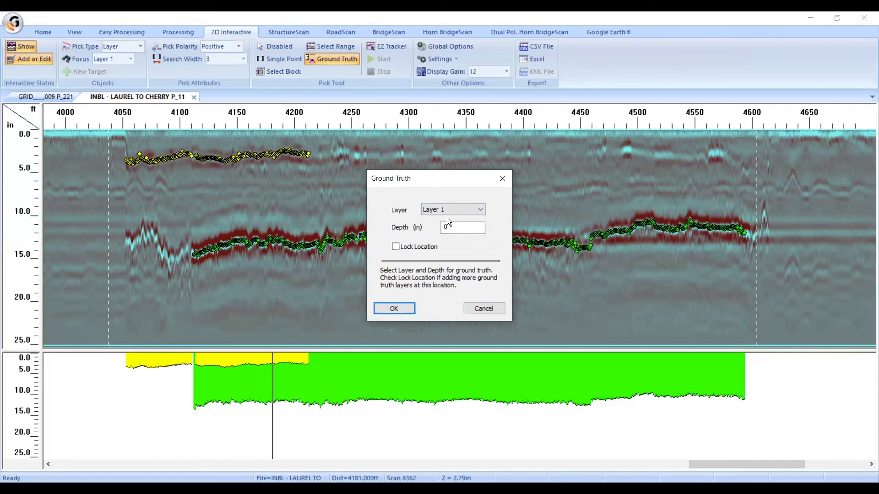
double_click(461, 227)
text(5)
click(391, 310)
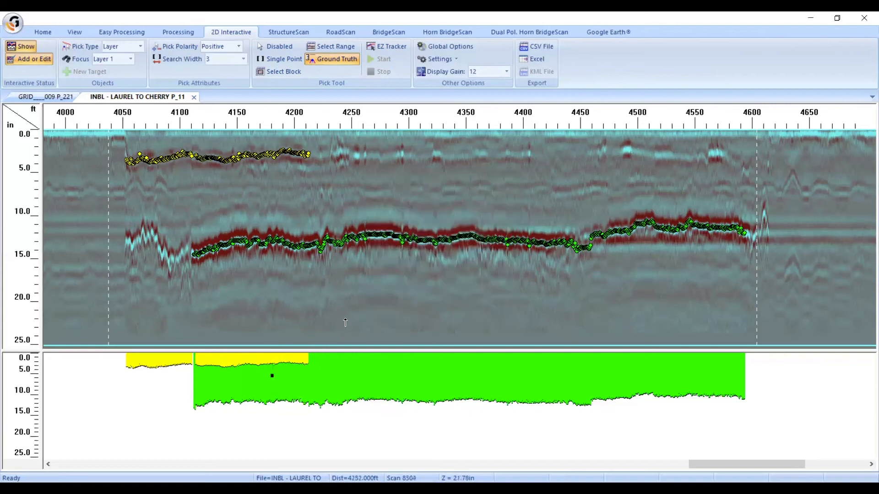
click(272, 160)
click(497, 312)
click(285, 44)
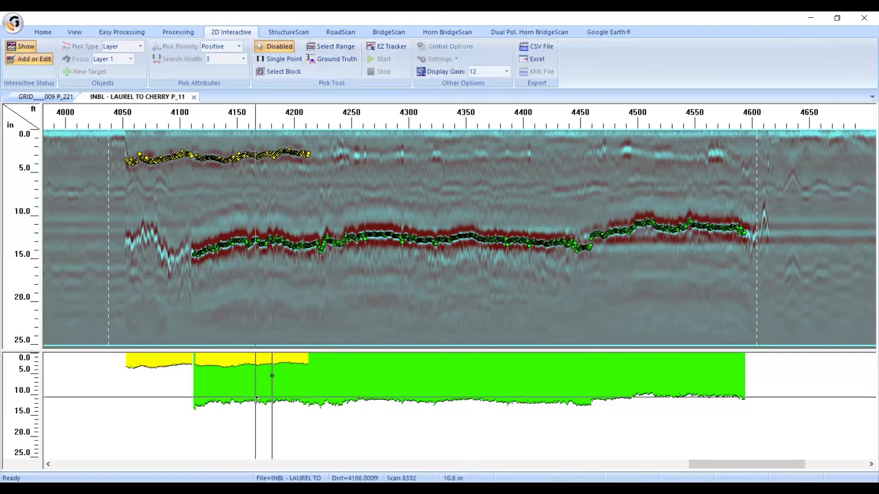
click(272, 378)
key(ctrl)
key(ctrl)
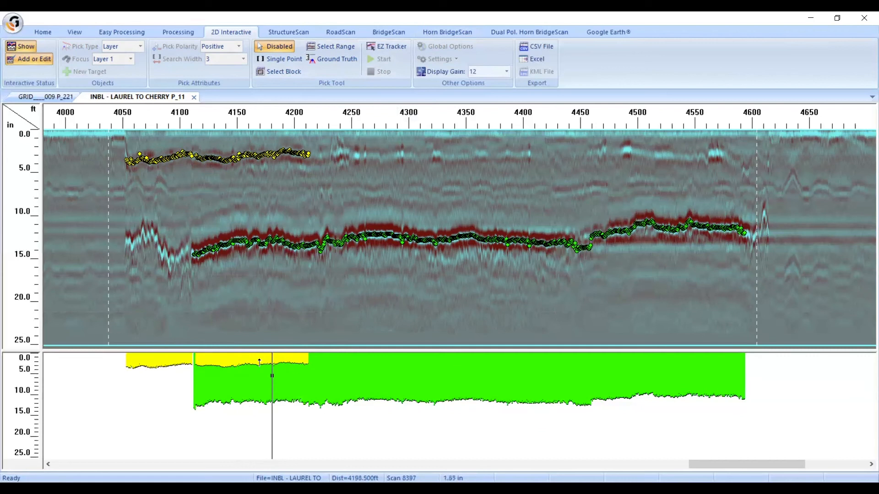
key(ctrl)
key(ctrl)
Display the data tables below the profile and show the Layers table.
click(43, 32)
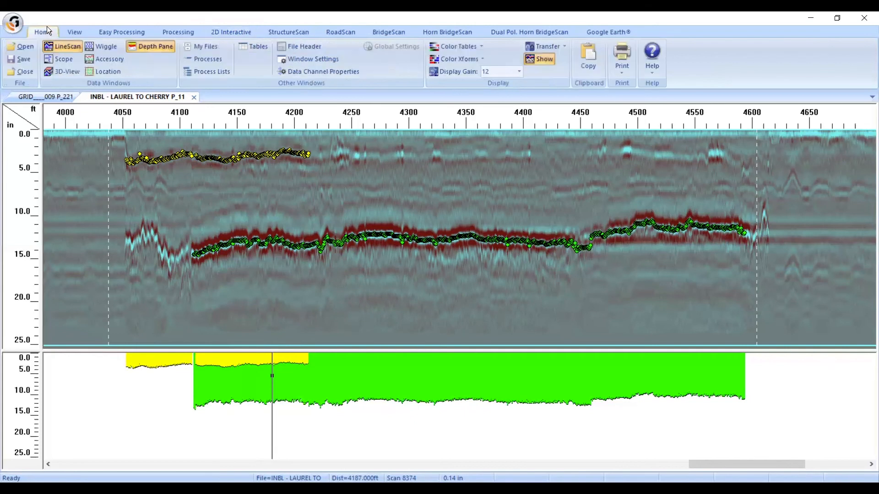
click(252, 49)
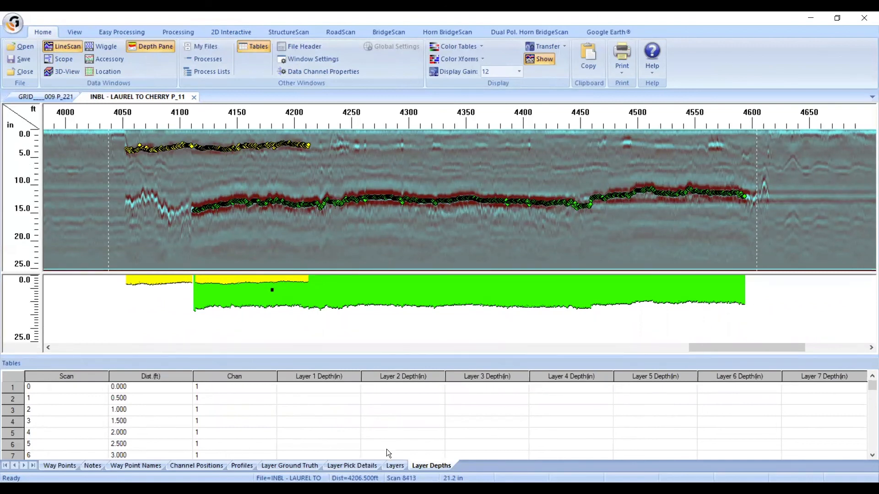
click(391, 460)
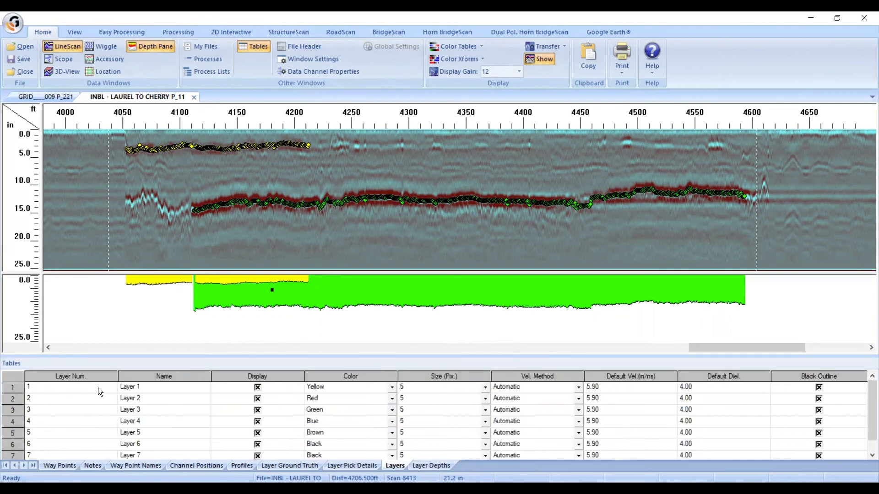
Try the Core Data velocity method for Layer 1 in the Layers table, and return it to Automatic.
click(139, 386)
click(140, 386)
click(363, 388)
click(534, 386)
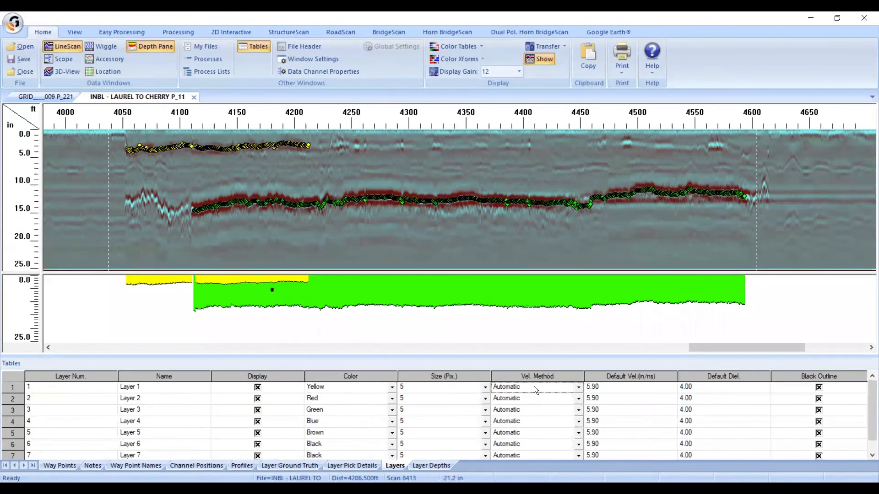
click(579, 390)
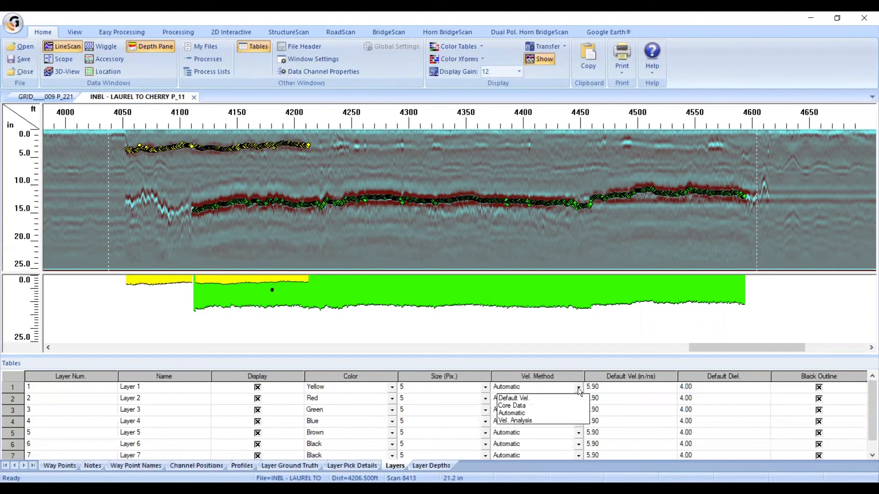
click(518, 405)
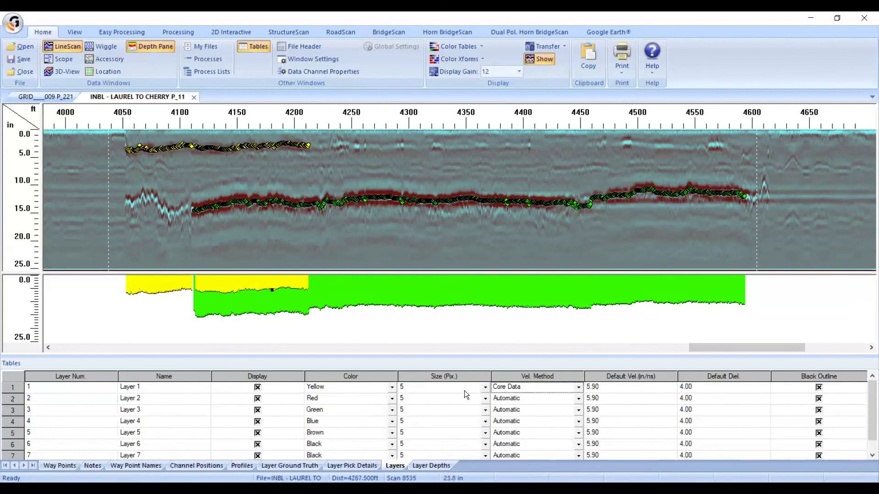
click(578, 388)
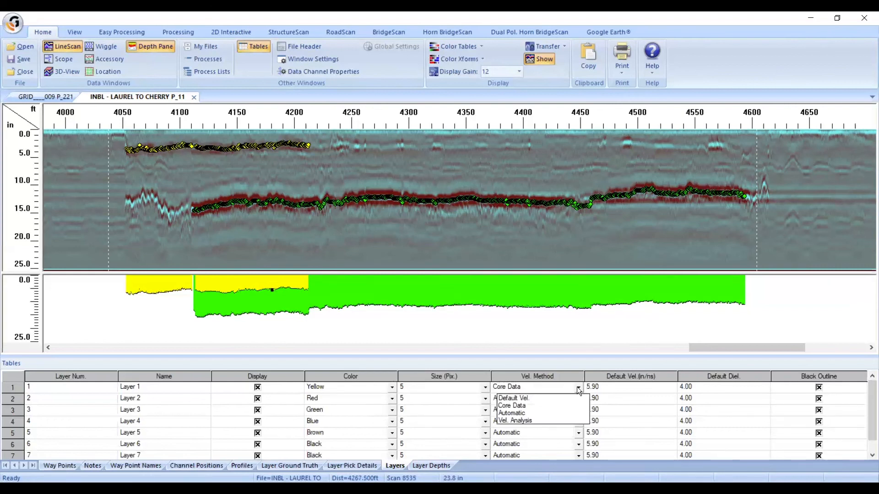
click(510, 413)
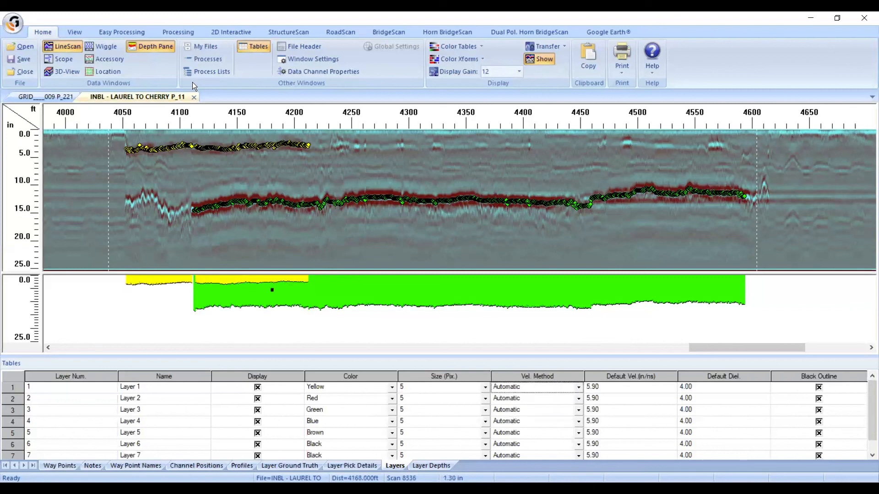
Block-select the picks of both layers from about 4090 to 4270 ft, down to about 20 in depth.
click(228, 32)
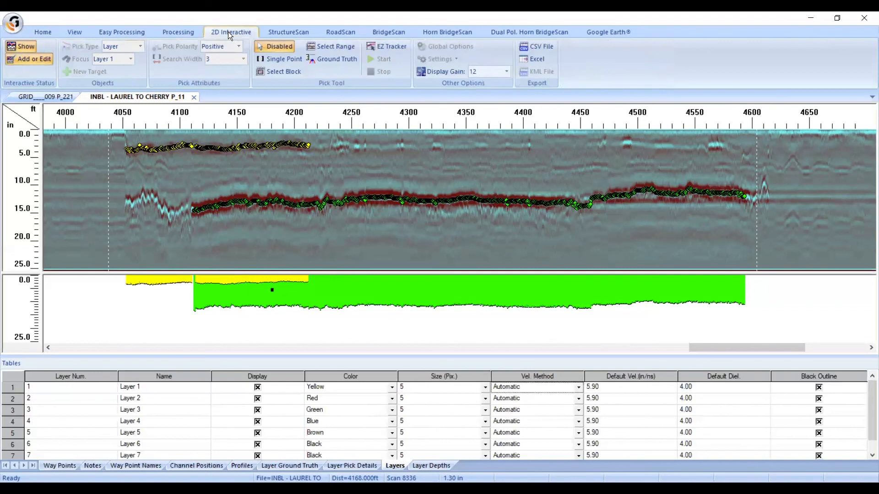
click(291, 73)
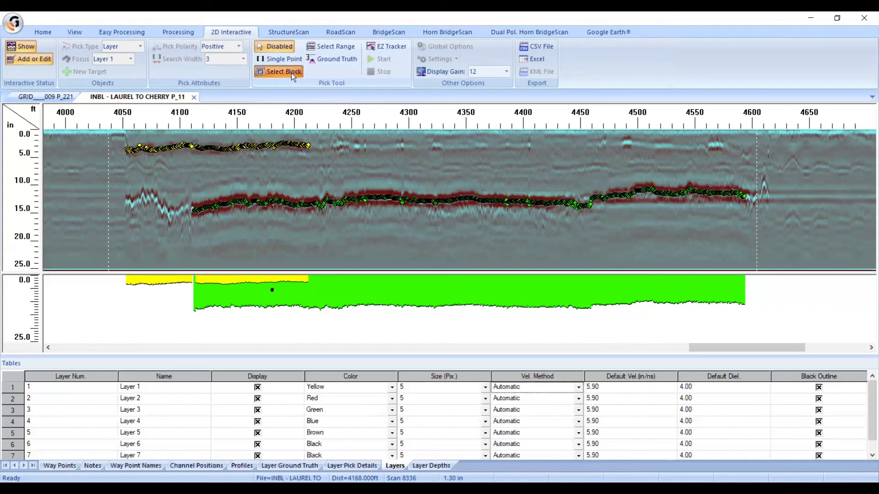
click(312, 189)
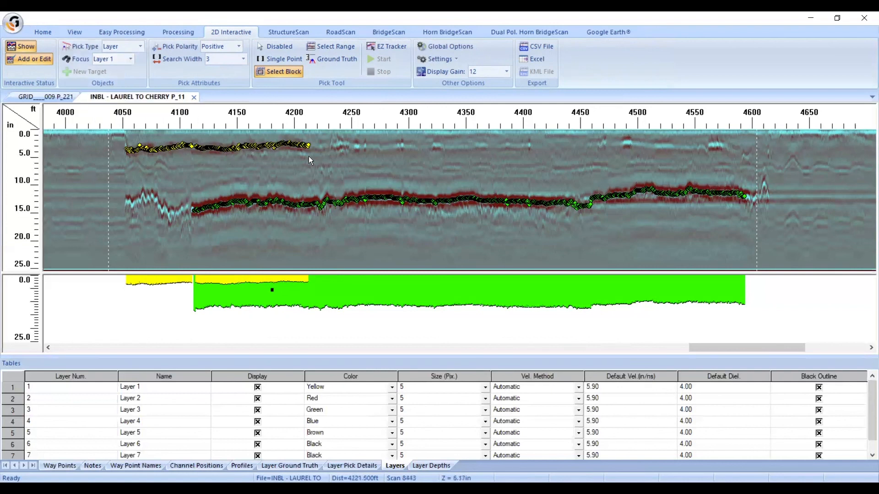
drag(380, 241, 175, 130)
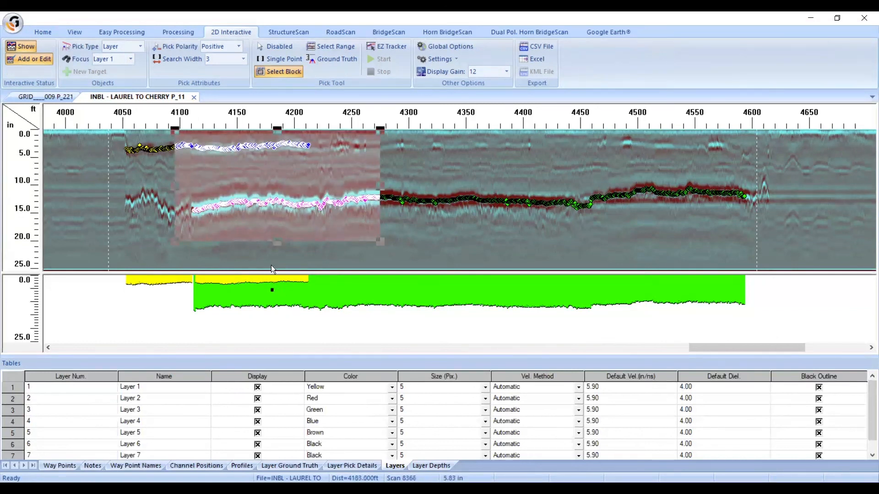
drag(290, 182, 285, 159)
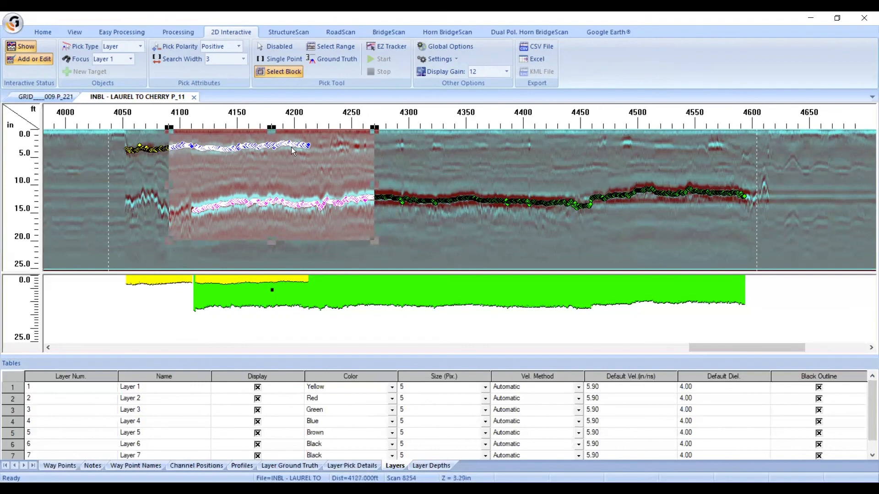
Change the velocity calculation of the block-selected picks to Core Data and disable the pick tool.
right_click(270, 170)
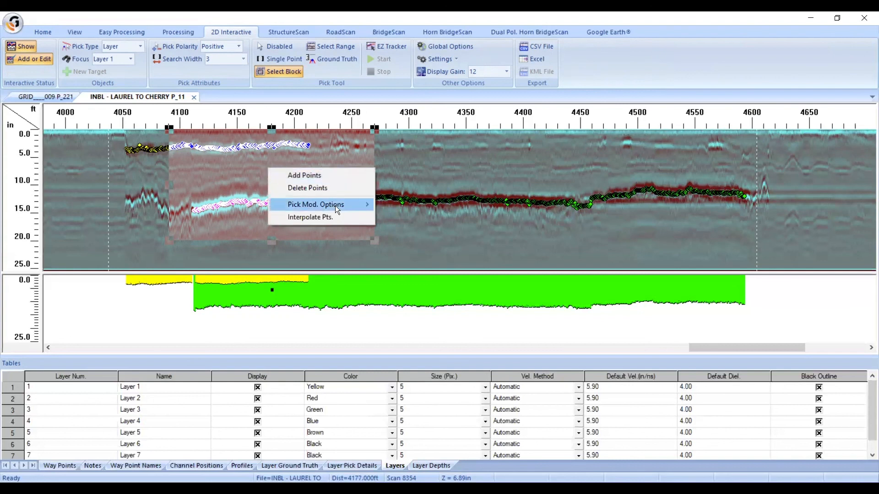
mouse_move(338, 210)
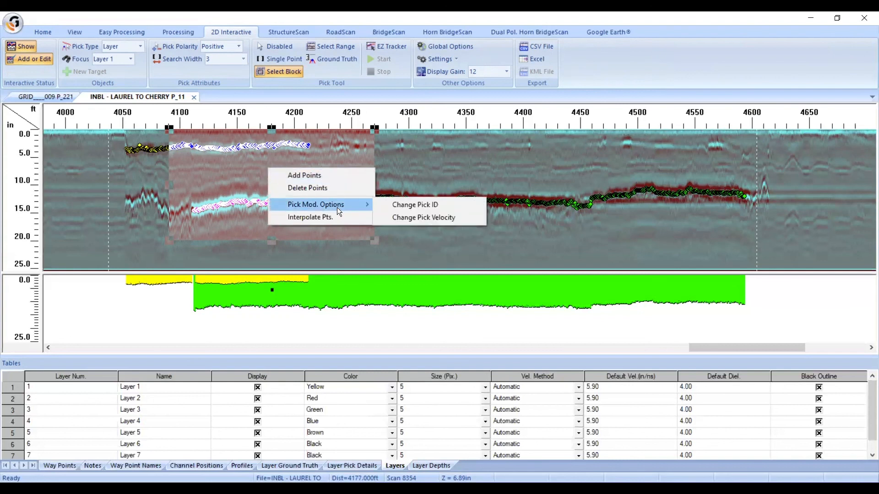
click(420, 218)
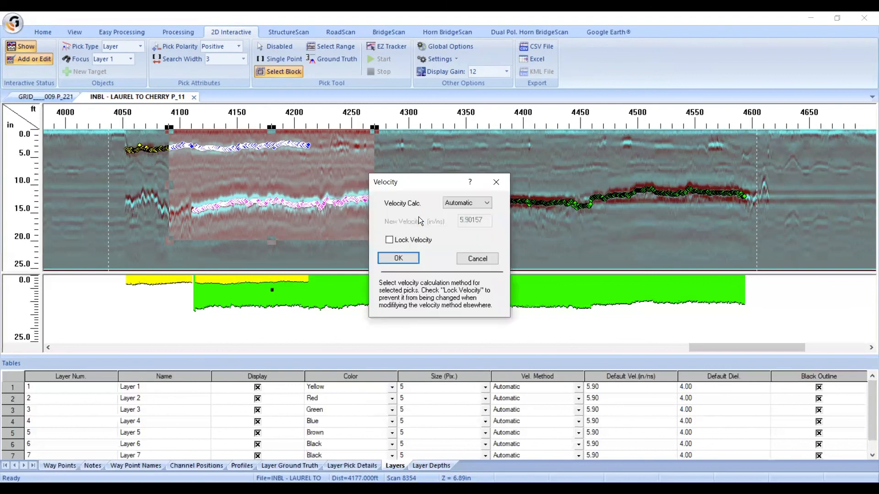
click(471, 203)
click(408, 256)
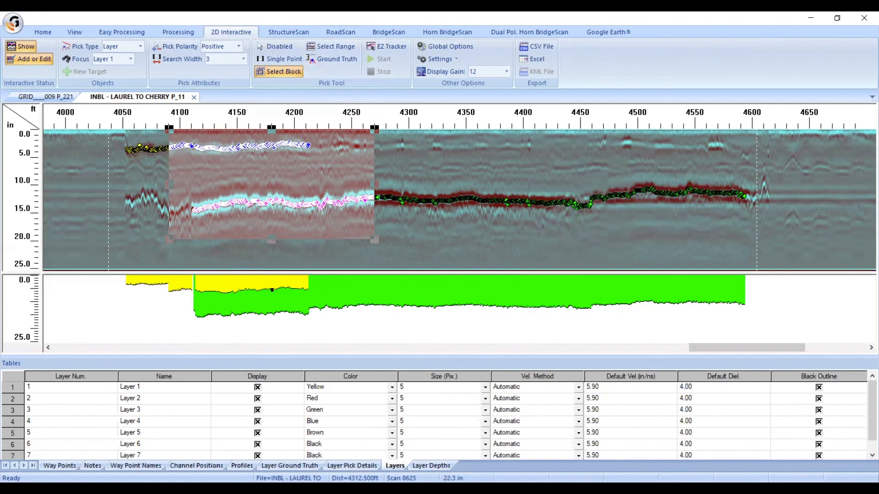
click(278, 47)
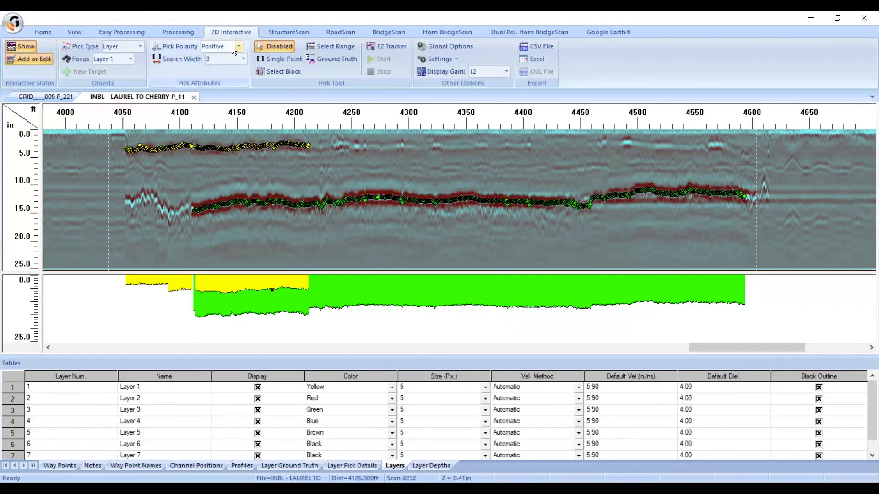
Begin a CSV export with a custom field configuration and the export category Way Points, Targets, And Layers.
click(550, 45)
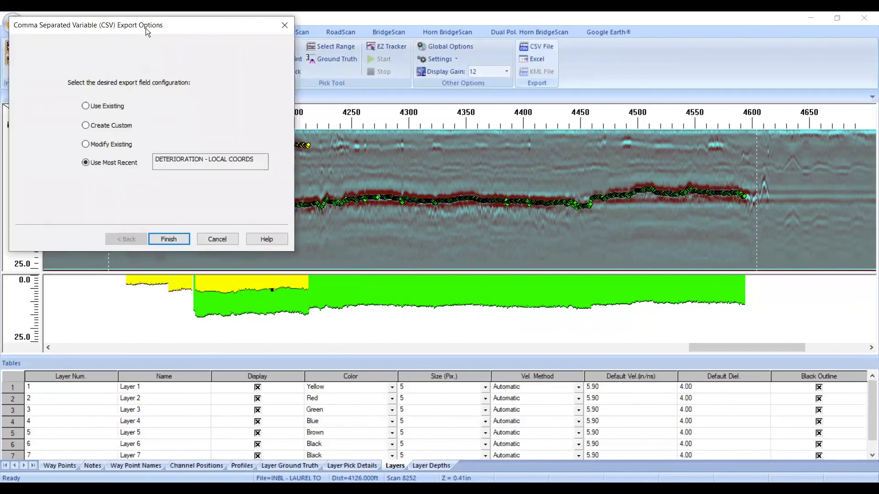
drag(145, 28, 245, 51)
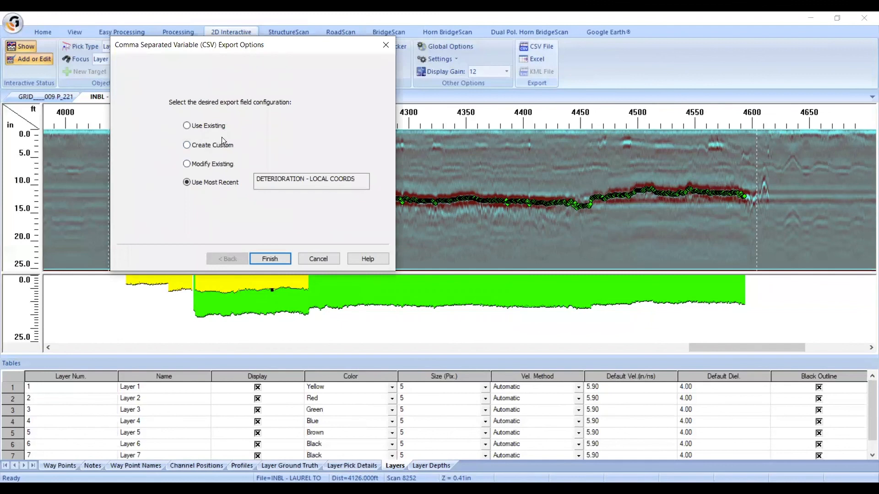
click(209, 125)
click(273, 260)
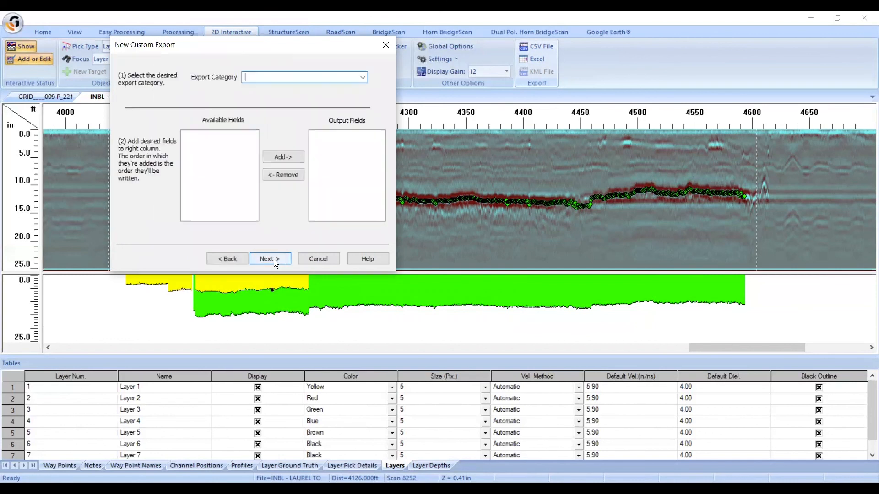
click(363, 78)
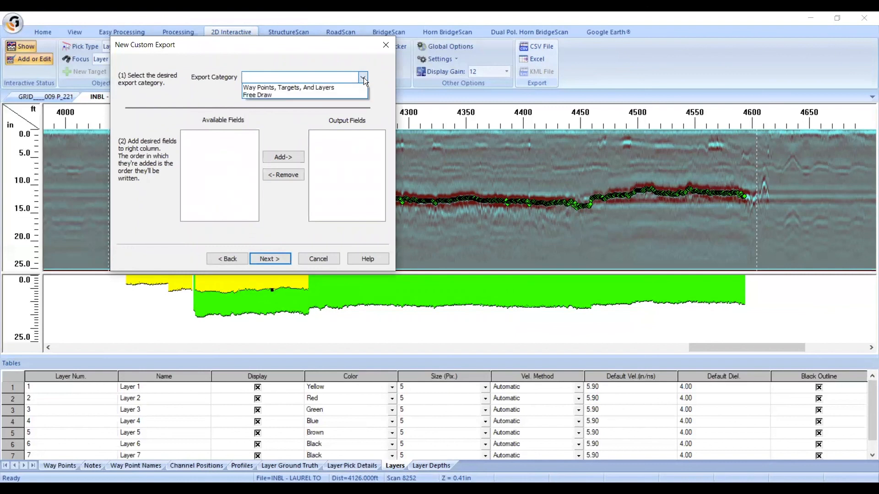
click(279, 87)
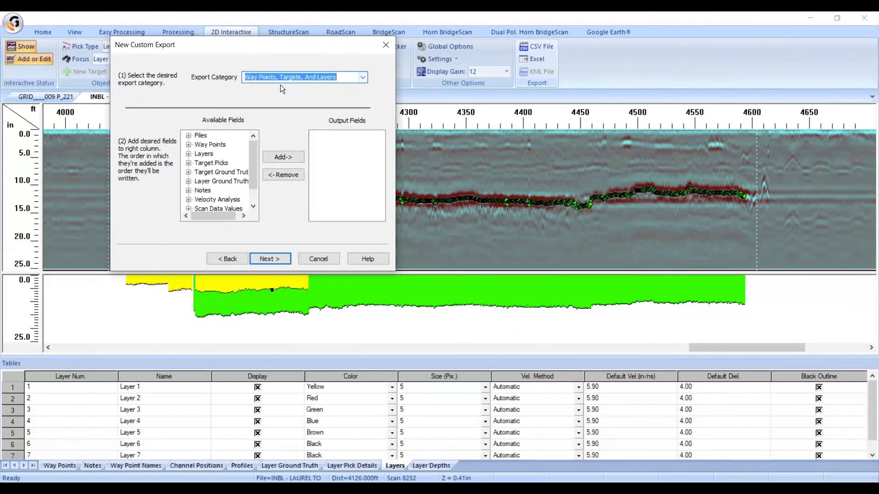
Add the way points' Lat and Long fields to the export's output fields.
click(188, 145)
scroll(253, 152, down, 3)
click(212, 154)
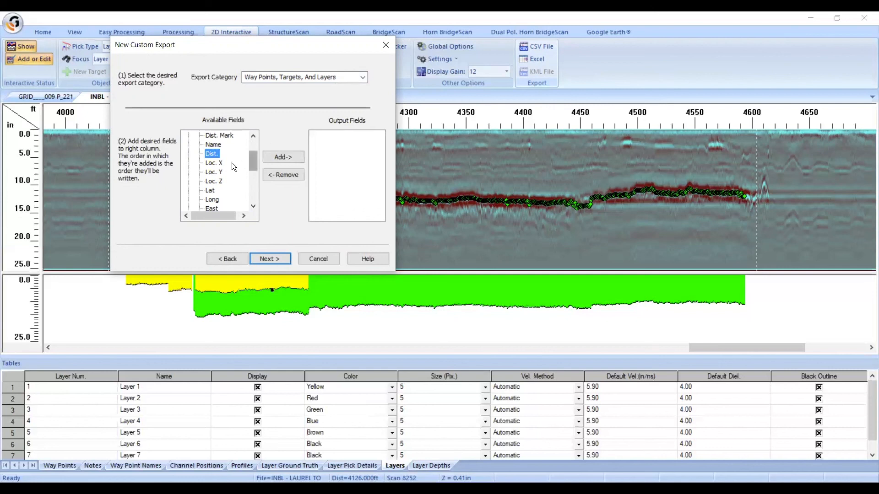
click(218, 164)
scroll(254, 162, down, 2)
click(213, 154)
click(275, 157)
click(270, 160)
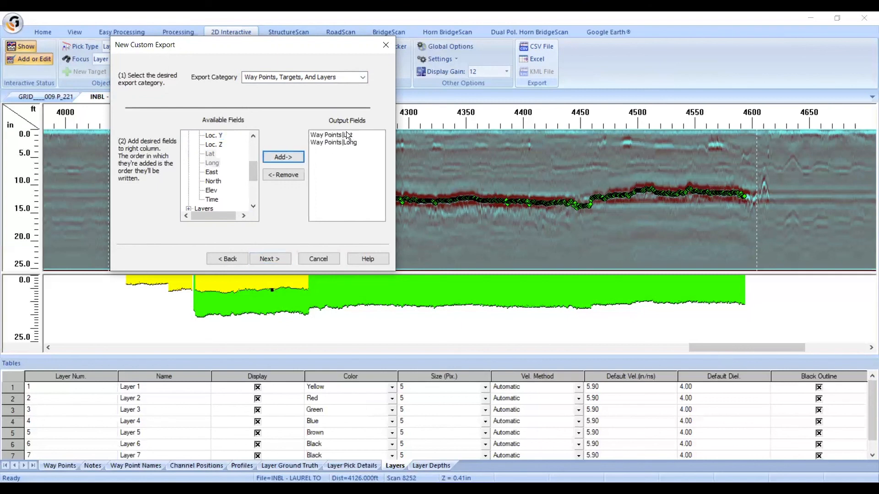
click(339, 142)
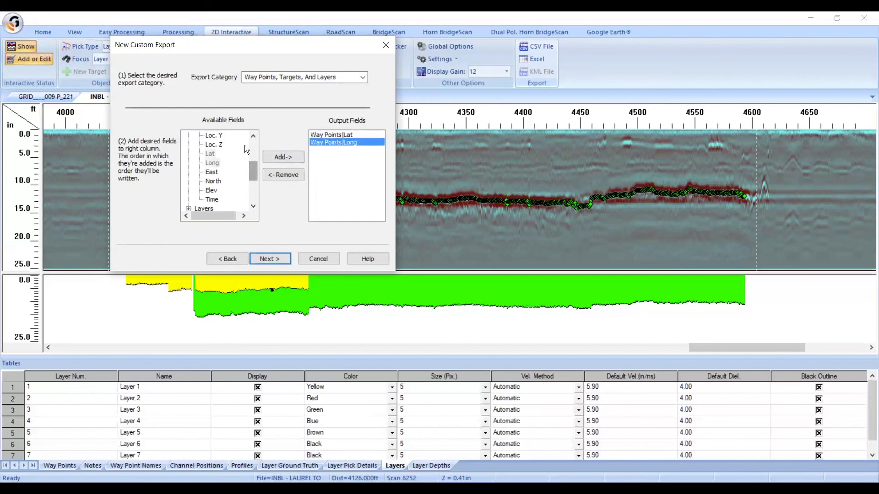
Add the Depth field of Layer 1 to the export's output fields.
drag(255, 161, 257, 146)
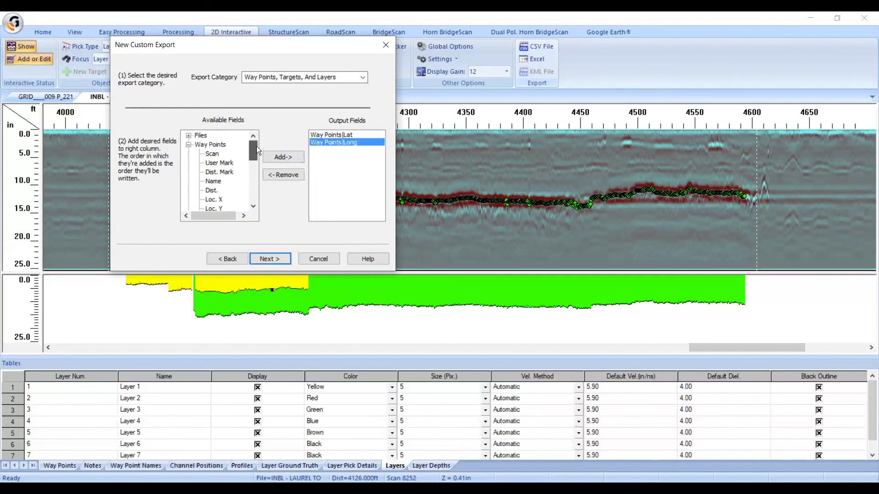
click(188, 146)
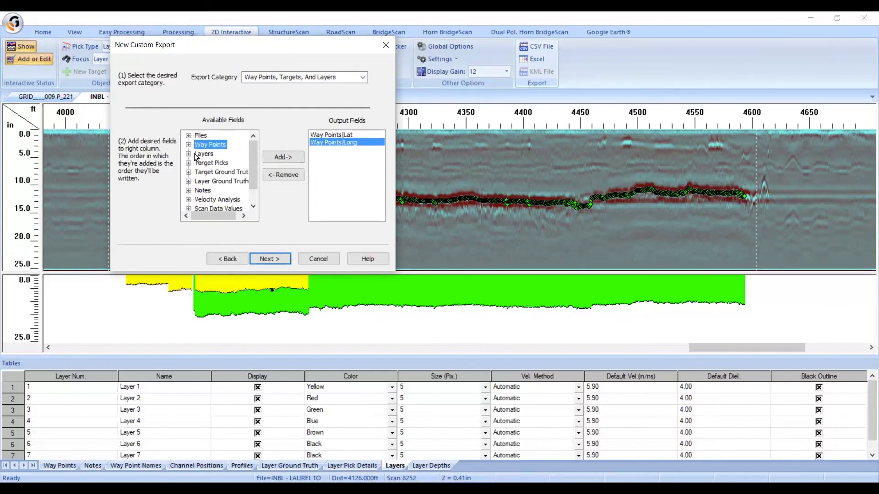
click(189, 154)
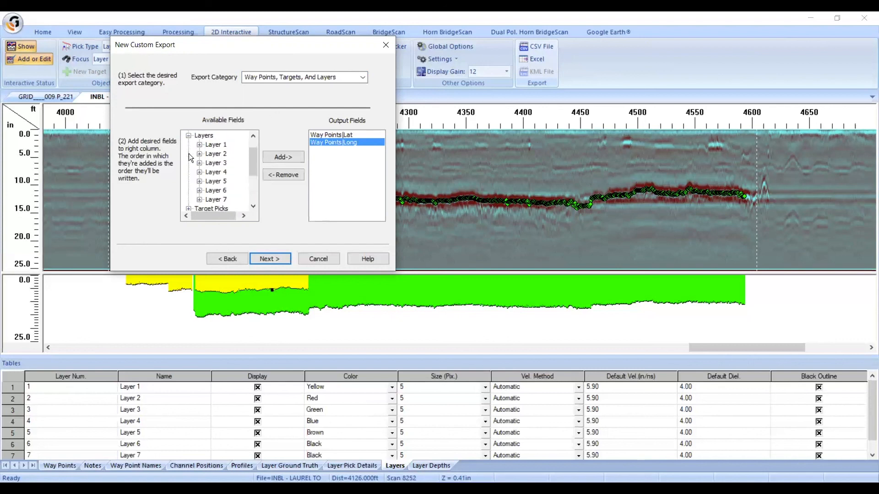
click(198, 144)
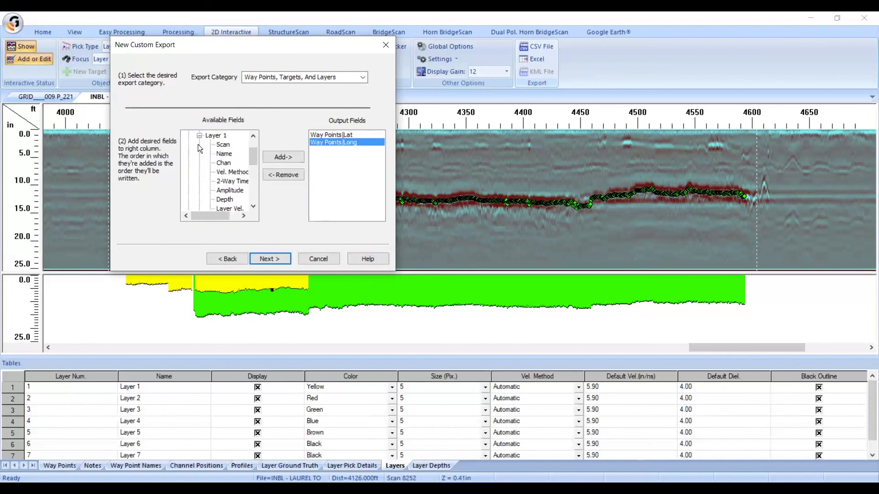
drag(251, 161, 248, 169)
click(223, 172)
click(292, 156)
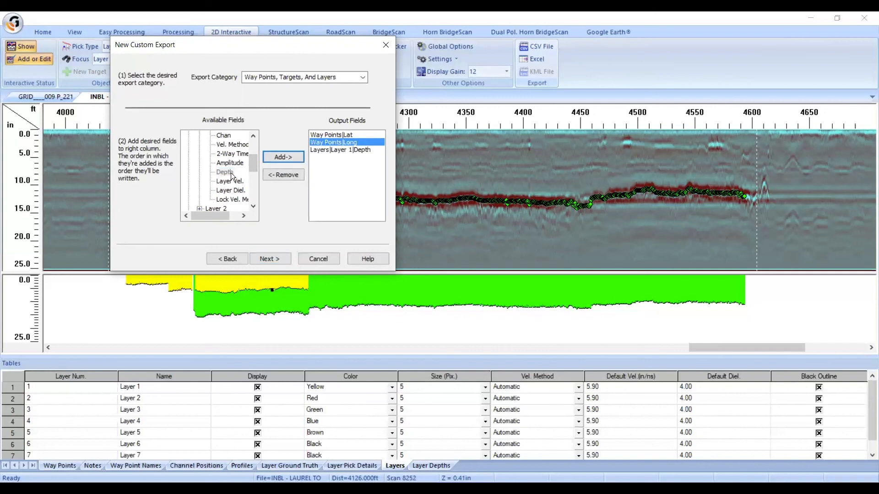
Add the Depth field of the target picks to the export's output fields.
click(233, 152)
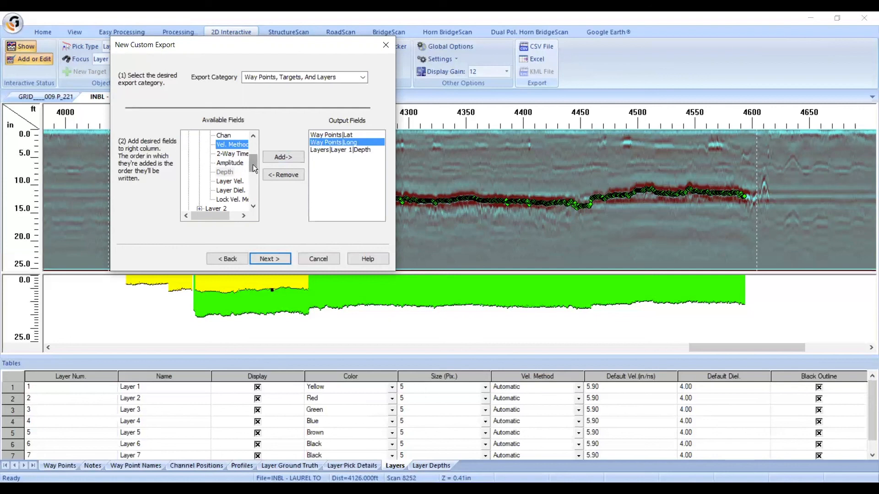
drag(253, 164, 254, 143)
click(199, 163)
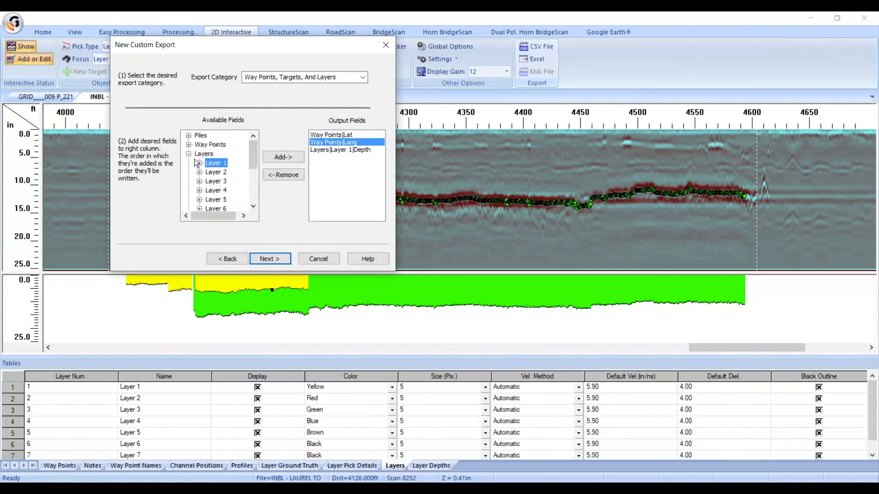
click(189, 153)
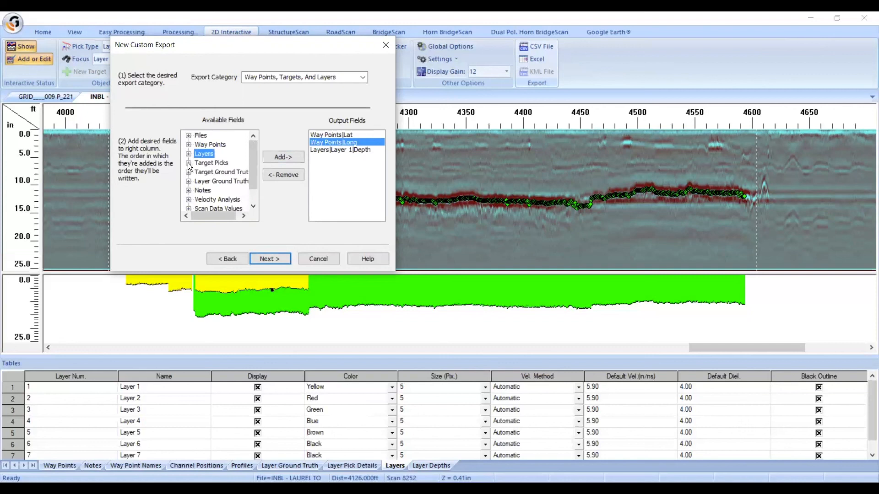
click(189, 163)
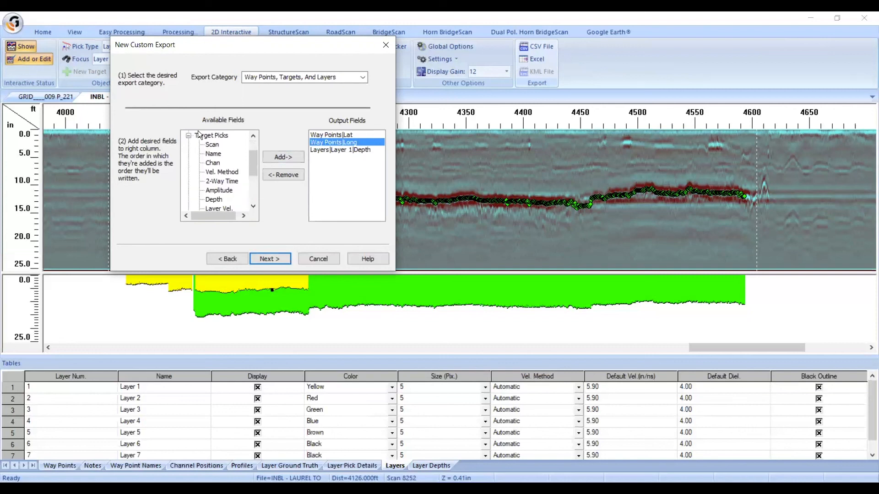
click(280, 156)
Remove the Layer 1 Depth field from the output fields and continue to the export's data filtering options.
click(327, 150)
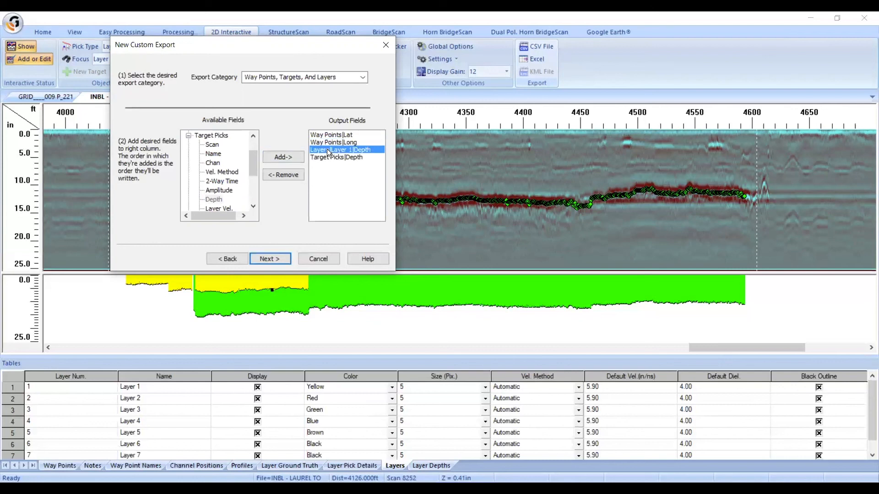
click(280, 172)
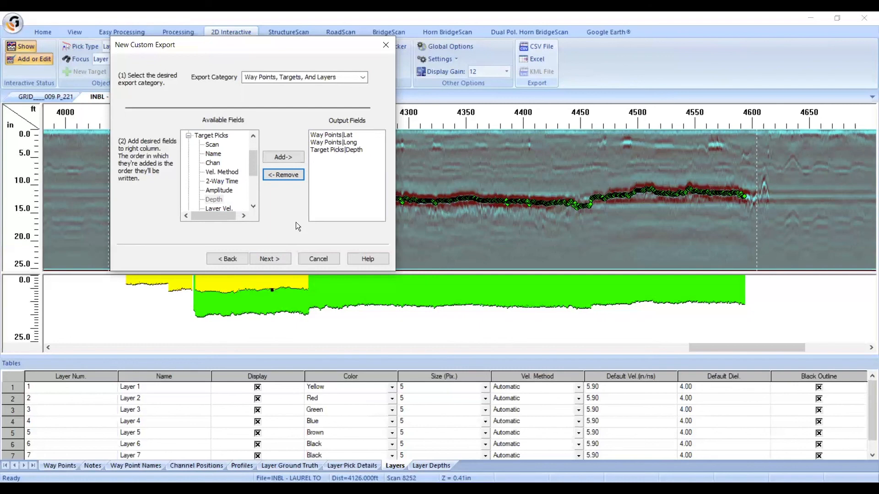
click(274, 258)
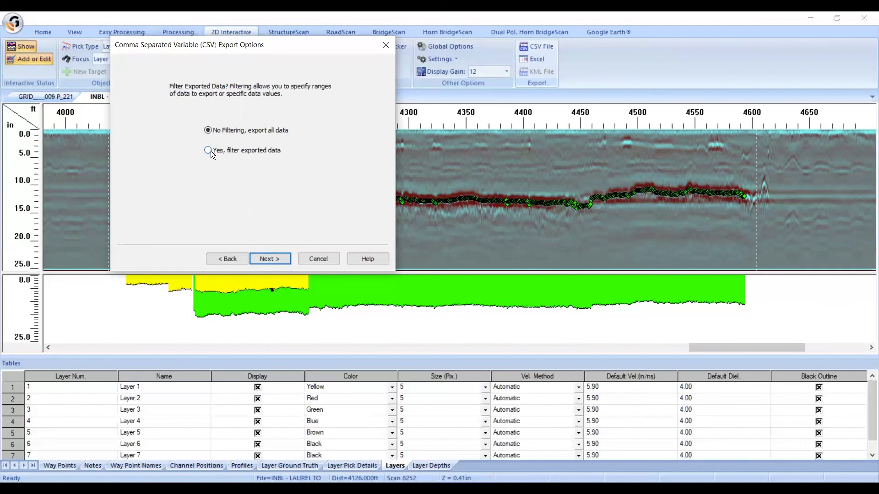
Leave the exported data unfiltered, name the export configuration "test", and go back to the choice of export field configuration.
click(271, 259)
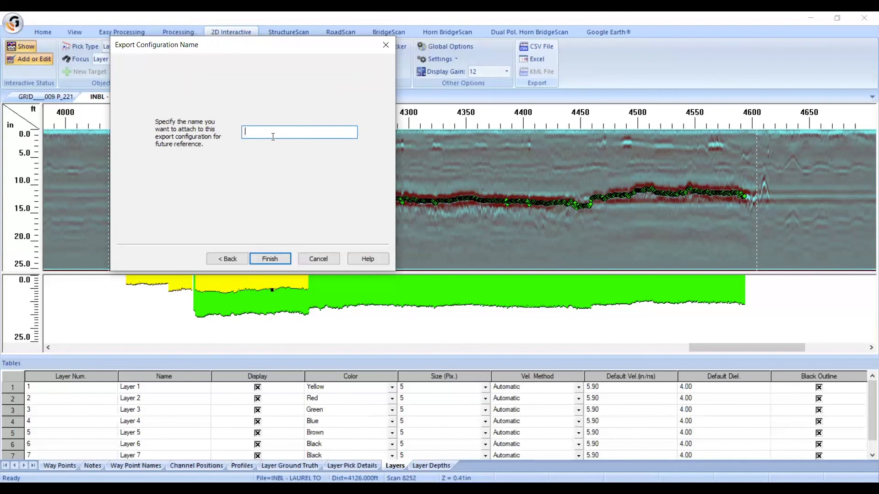
text(test)
click(225, 259)
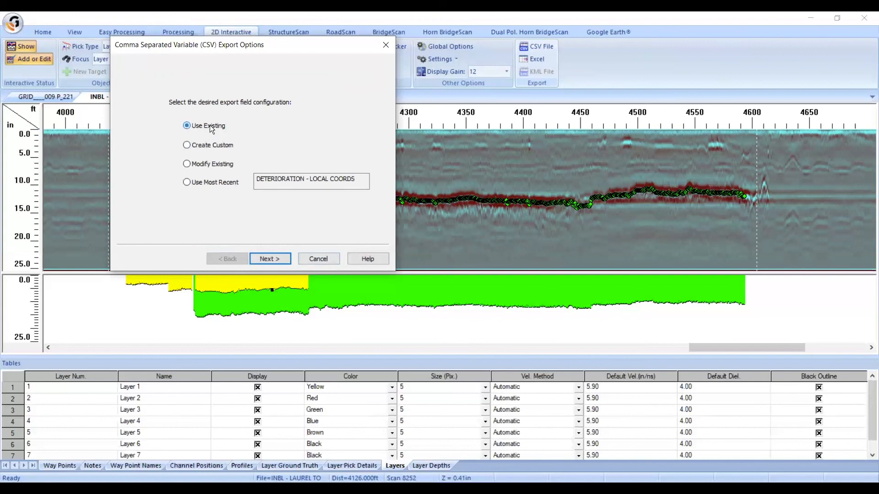
Compare the output fields of the existing custom export configurations .XML and TEST, and close the export options without exporting.
click(273, 259)
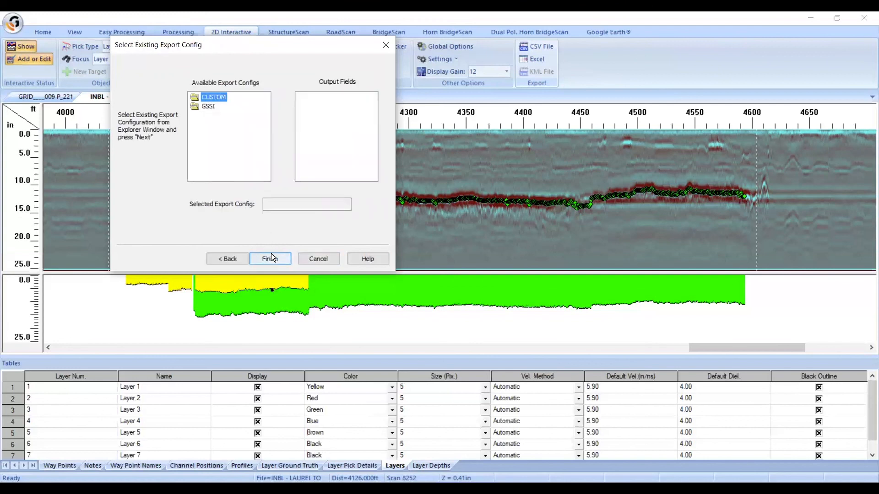
double_click(216, 98)
click(218, 107)
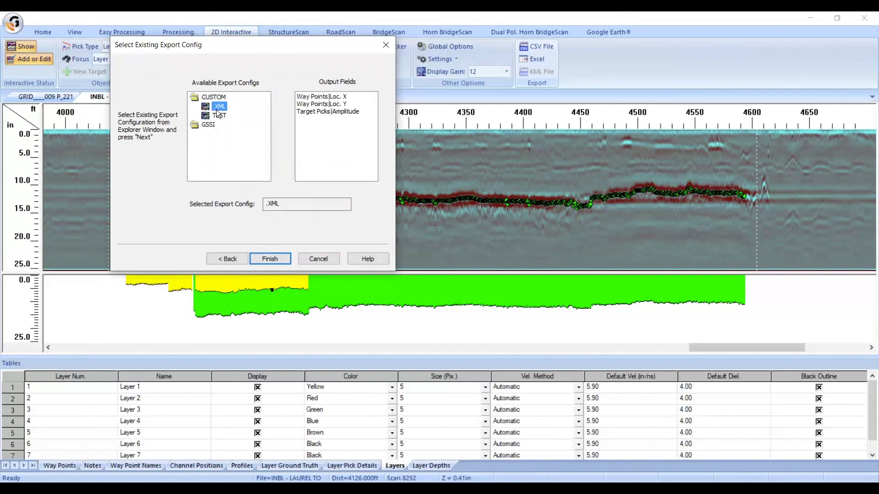
click(216, 116)
click(220, 108)
click(218, 114)
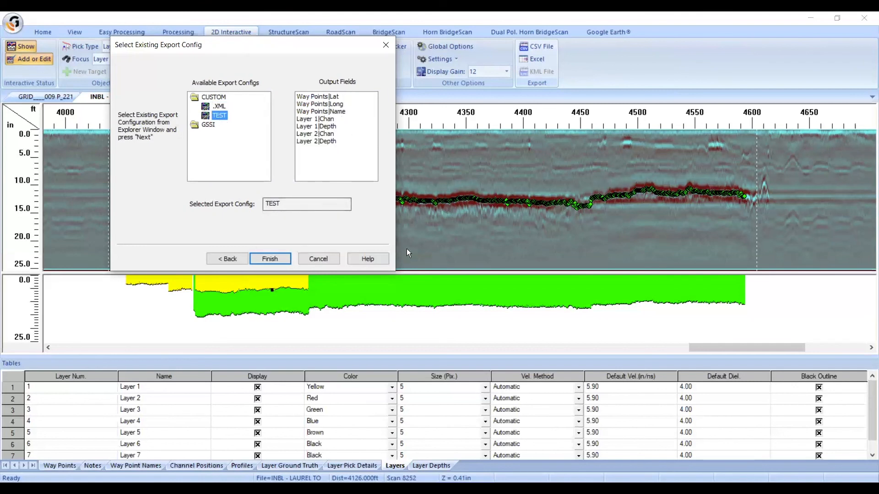
click(318, 259)
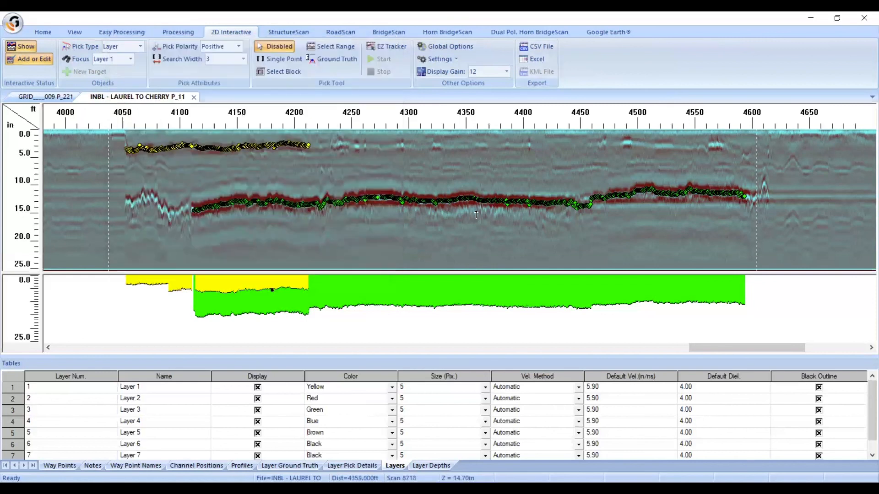